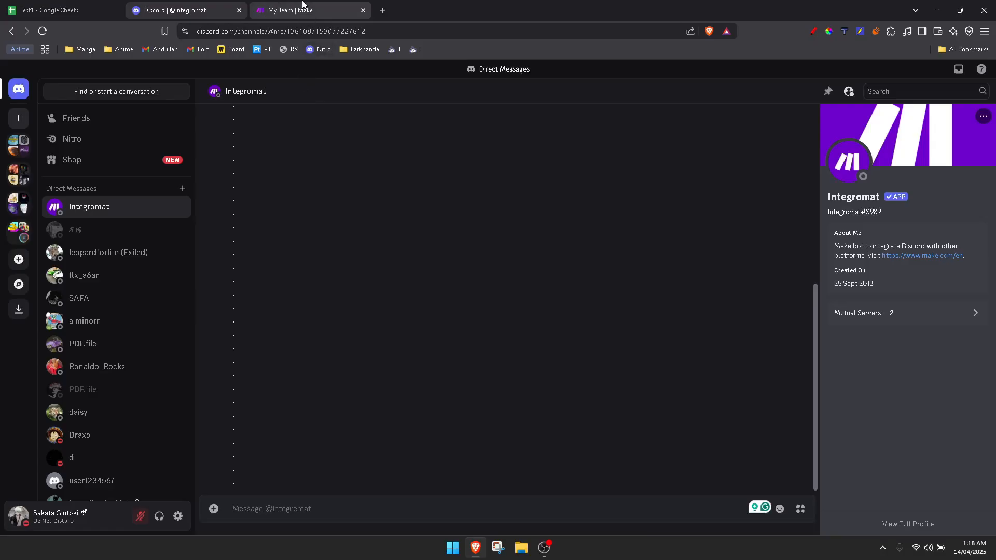
Review the registration sheet's Name, Email, Event Name and Registered On columns and the empty row below the entries
click(37, 6)
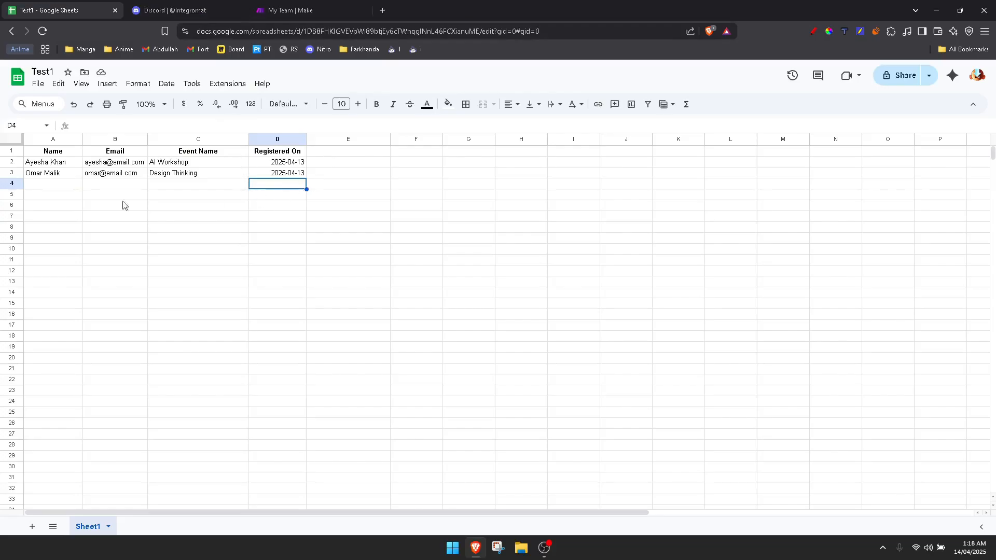
click(95, 194)
drag(41, 185, 291, 187)
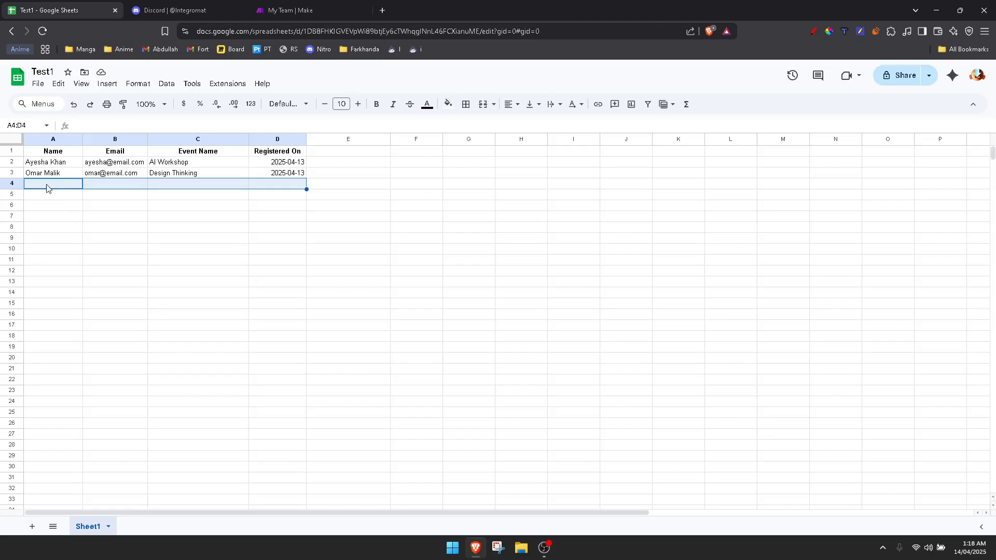
click(47, 209)
drag(47, 185, 276, 187)
click(60, 205)
drag(61, 185, 278, 187)
click(130, 210)
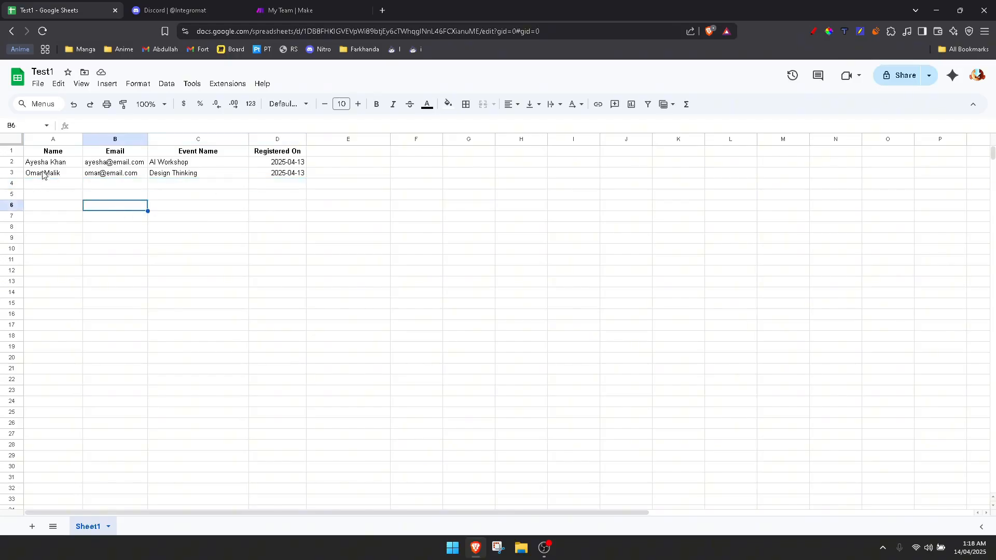
drag(50, 154, 82, 175)
click(111, 162)
drag(194, 153, 194, 176)
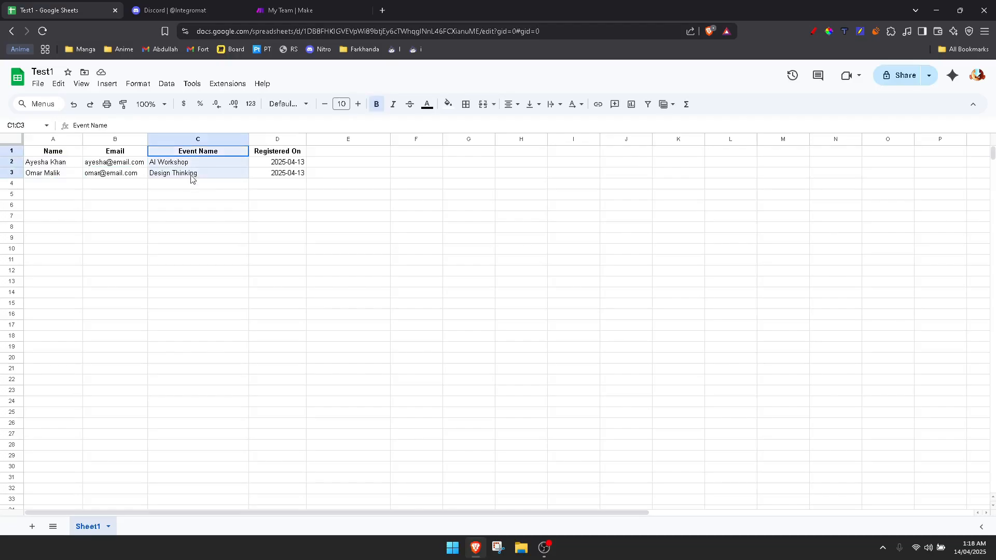
drag(116, 153, 143, 183)
drag(275, 156, 271, 186)
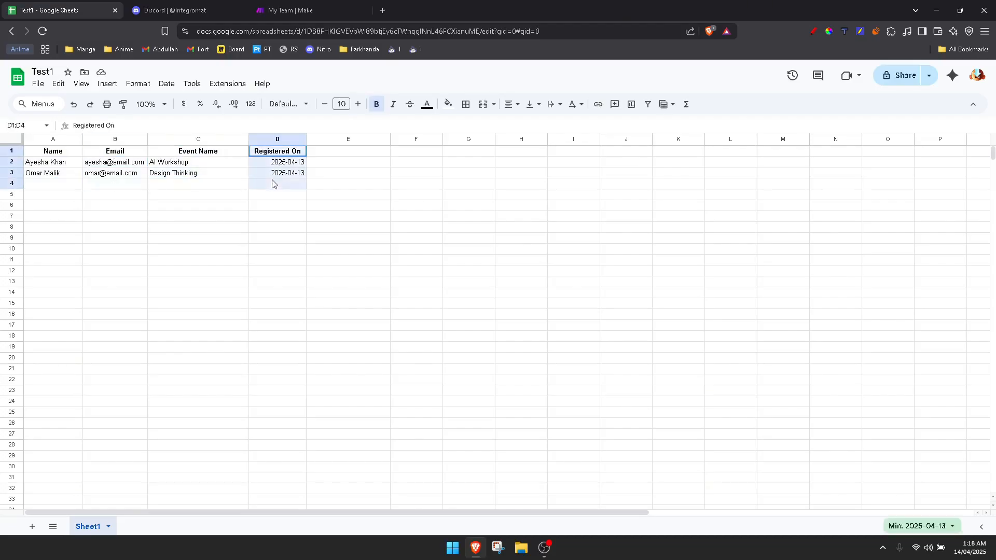
click(289, 187)
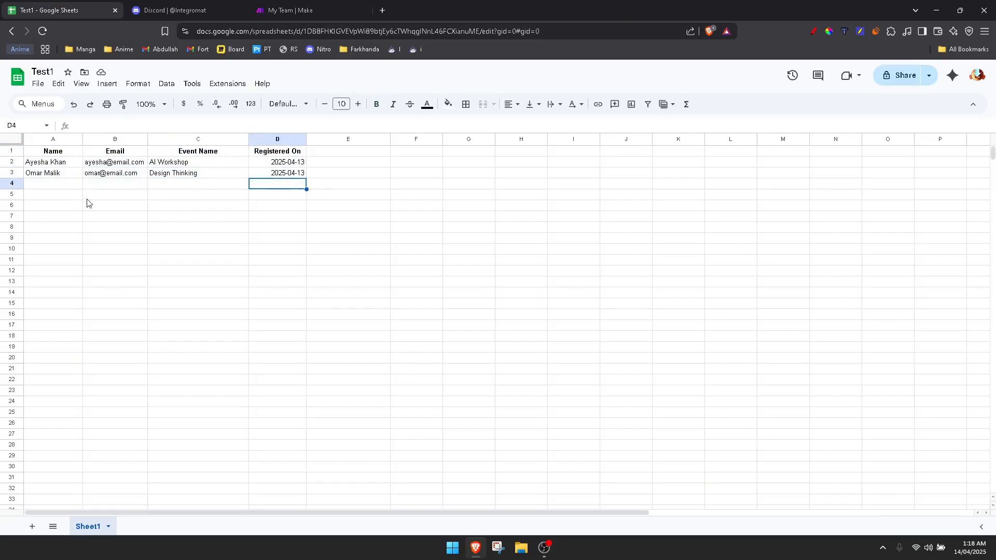
drag(40, 187, 264, 187)
click(207, 206)
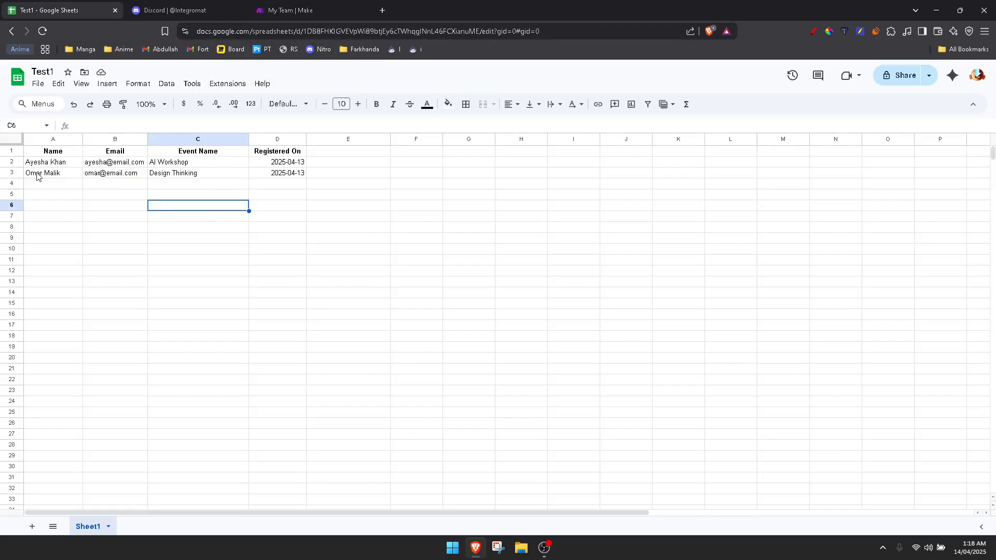
drag(33, 185, 298, 186)
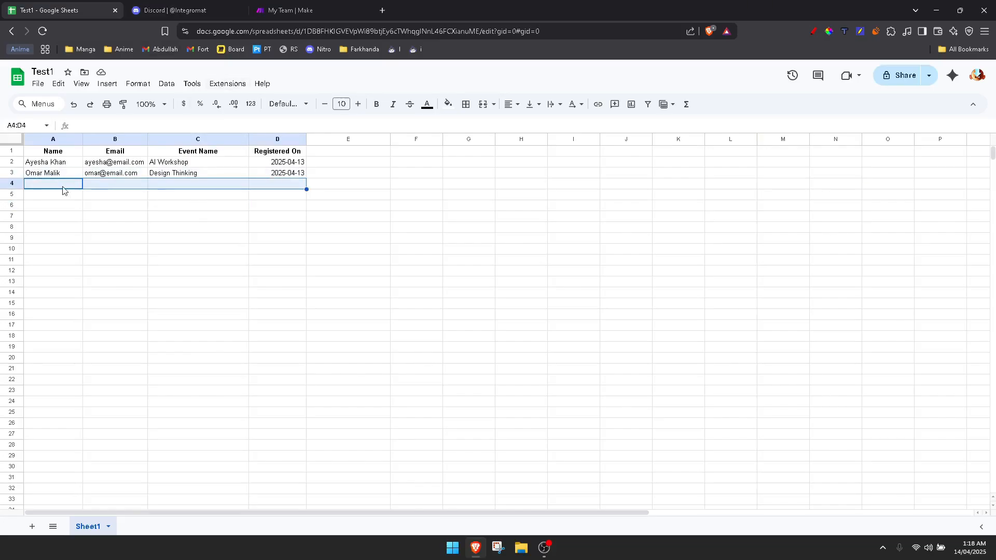
click(45, 186)
click(38, 176)
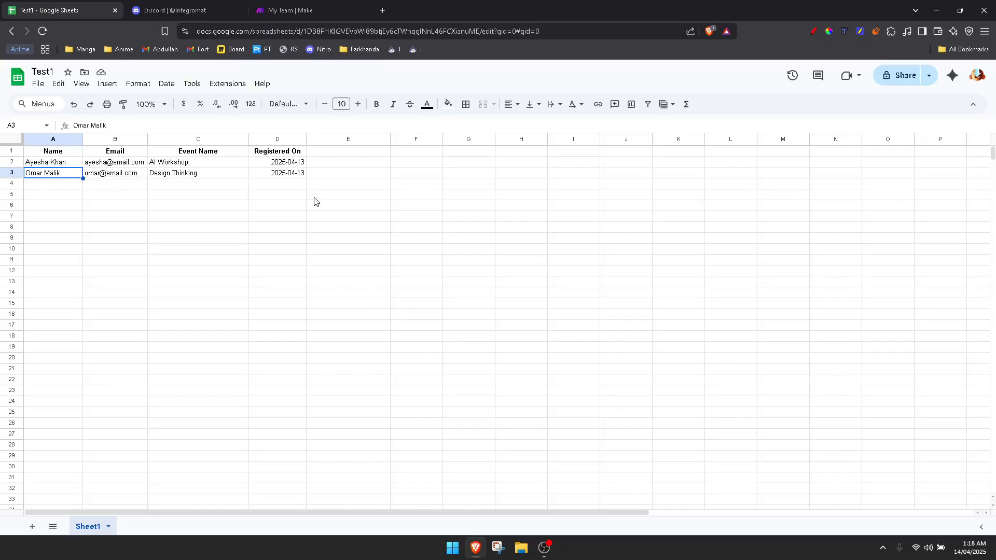
click(176, 10)
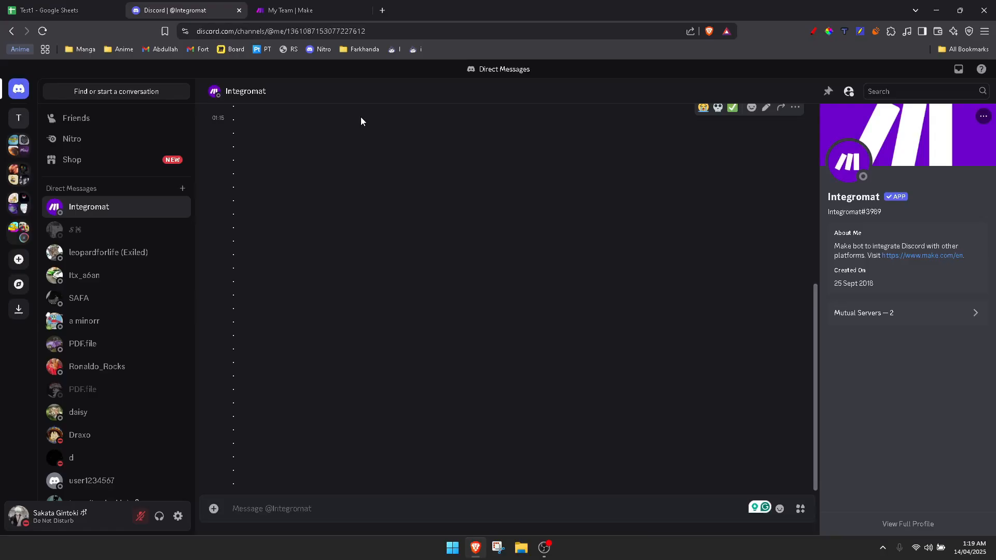
click(52, 10)
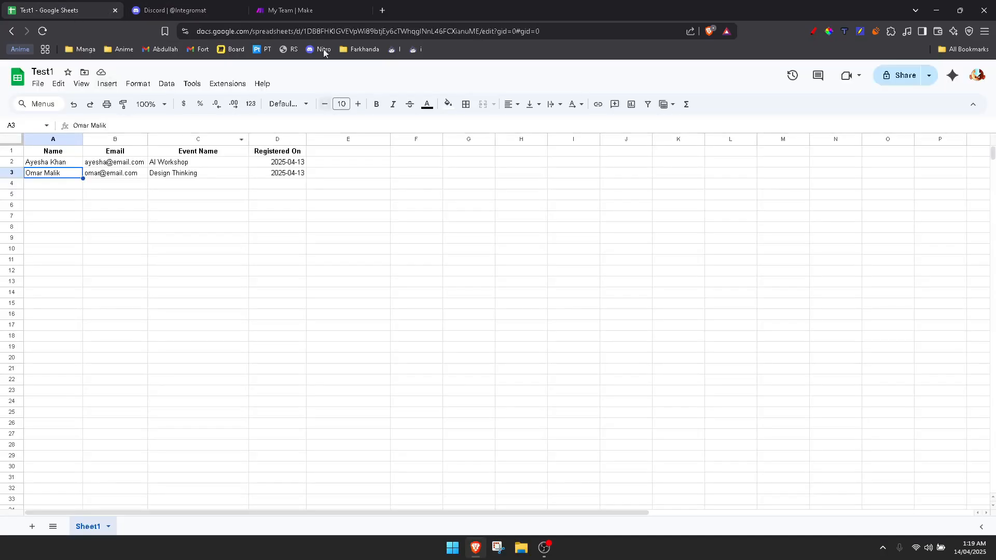
click(176, 10)
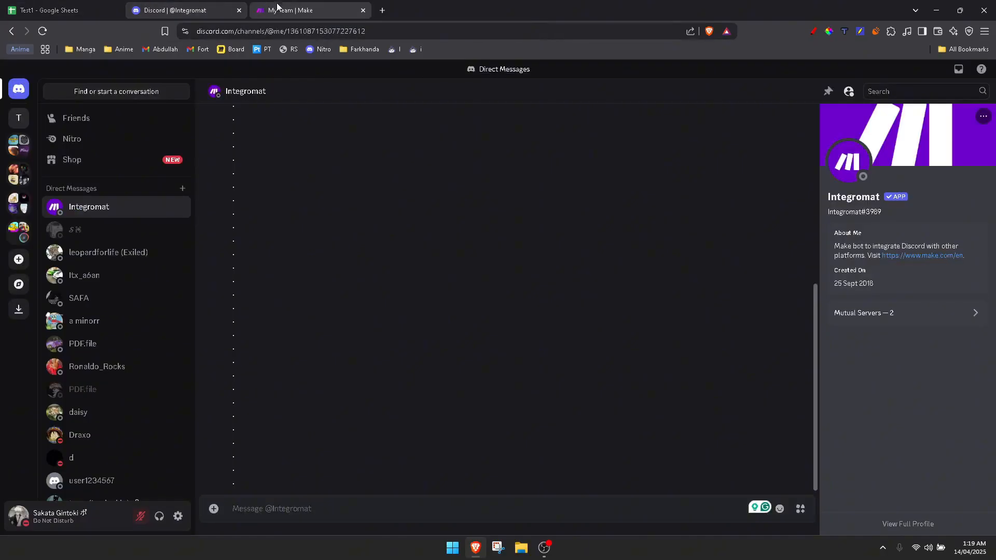
Create a new scenario in Make and choose Google Sheets as its first app
click(295, 7)
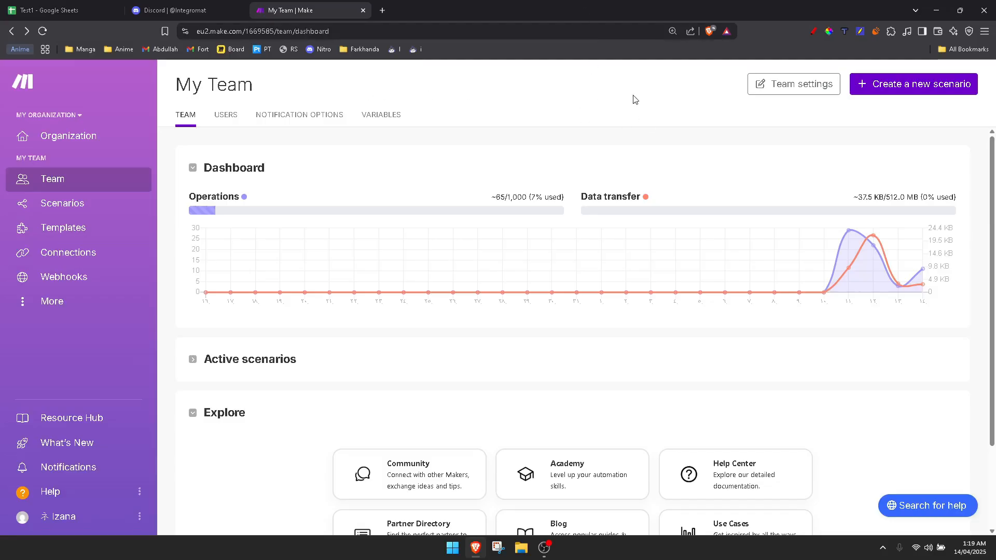
click(913, 93)
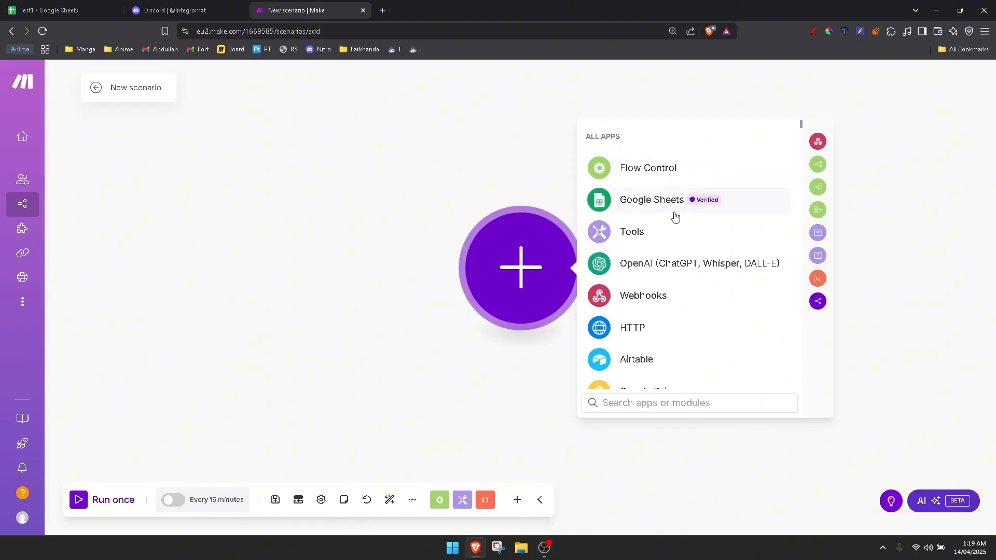
click(643, 204)
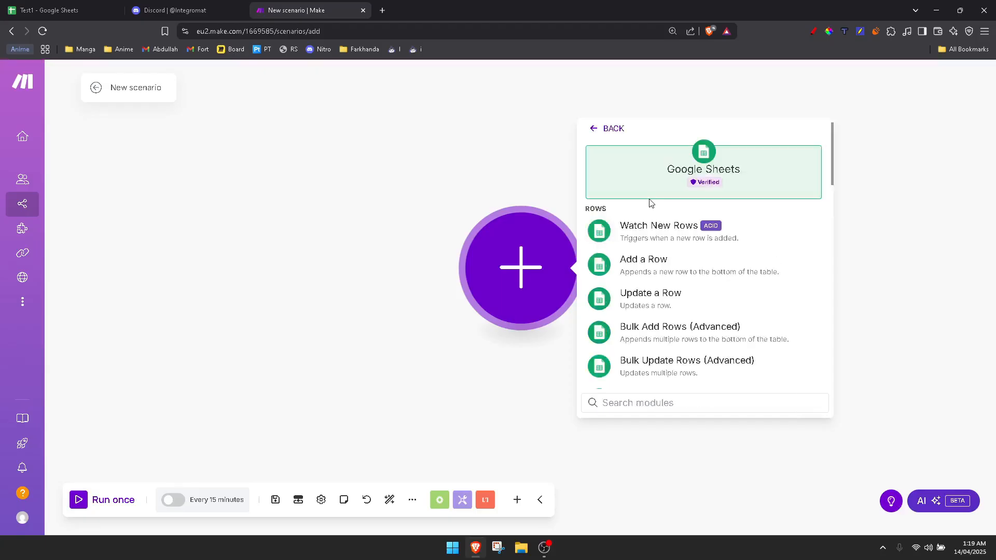
click(15, 6)
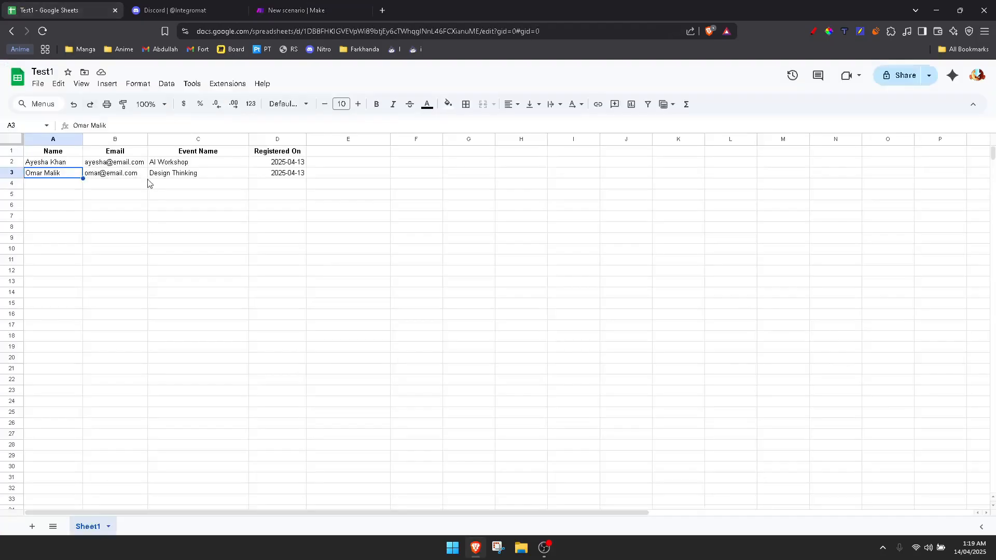
drag(14, 184, 296, 178)
click(285, 182)
drag(46, 184, 278, 184)
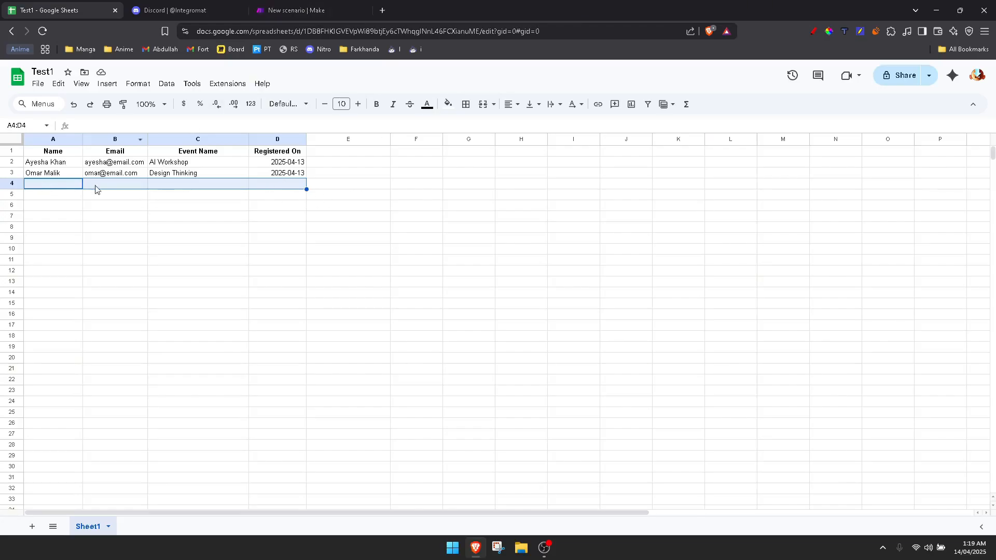
click(330, 5)
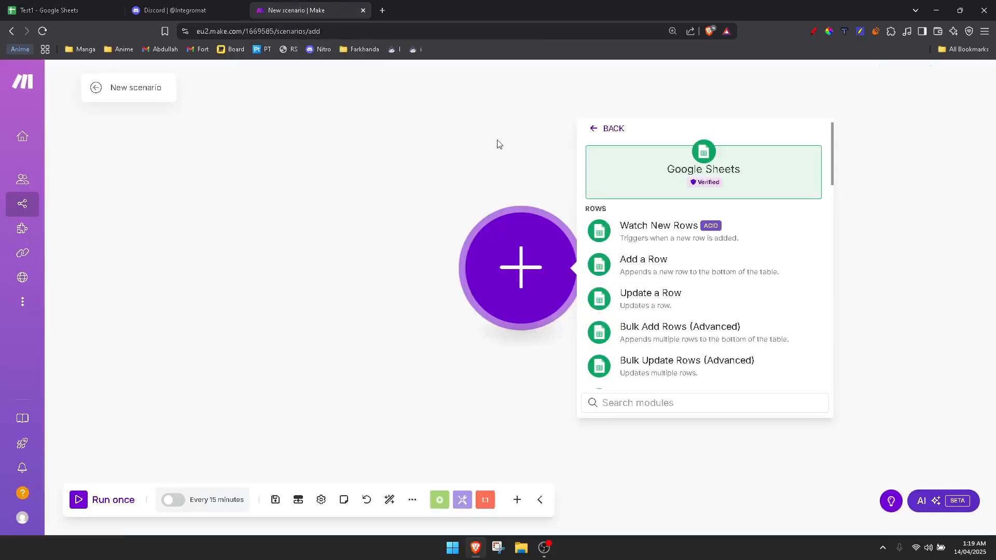
Add the Watch New Rows trigger module, keeping the existing Google connection
click(671, 231)
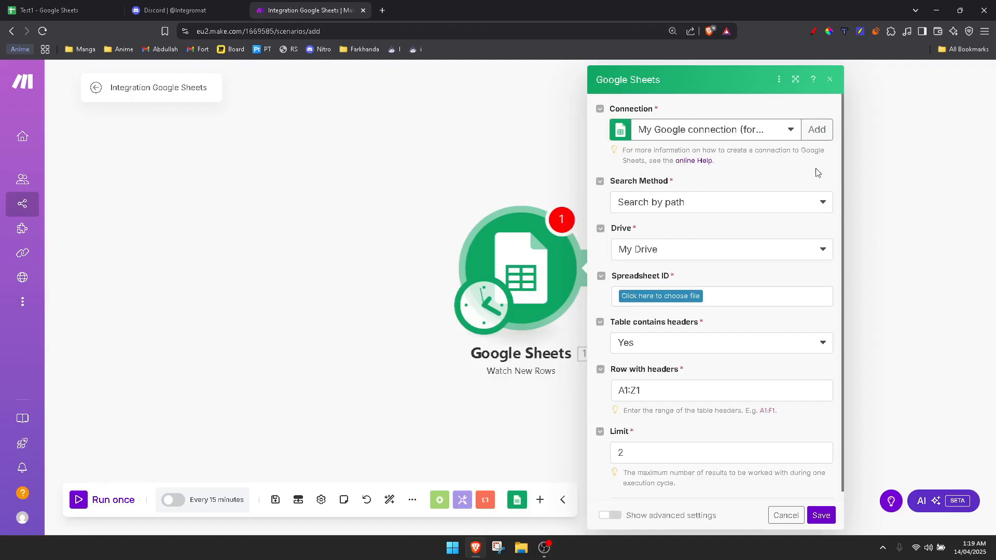
click(816, 129)
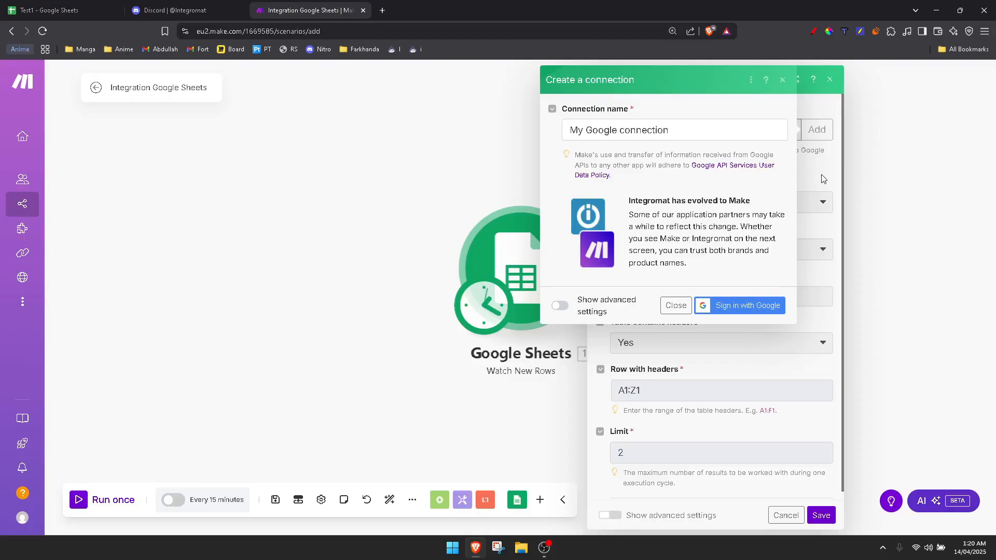
click(676, 305)
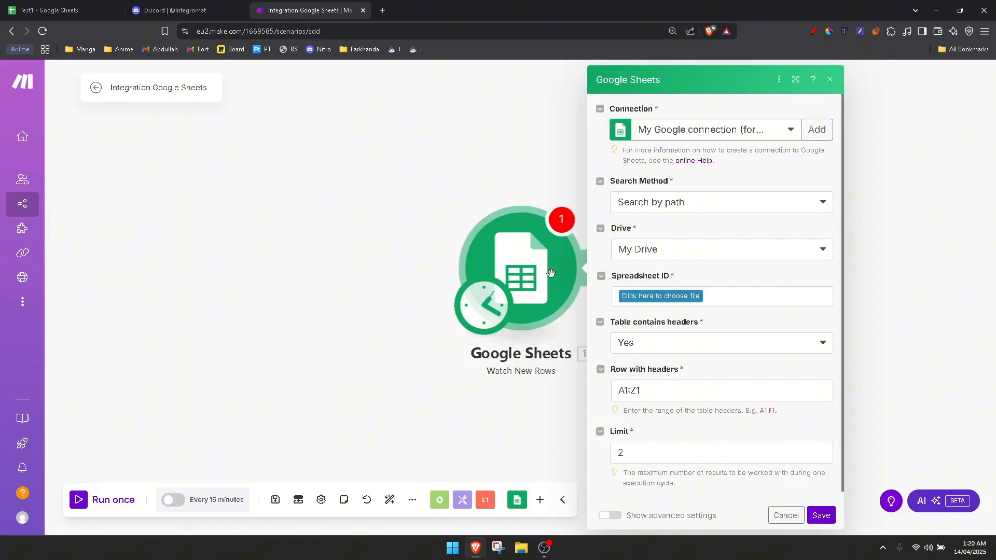
Set the trigger's spreadsheet to Test1 and its sheet name to Sheet1
click(79, 10)
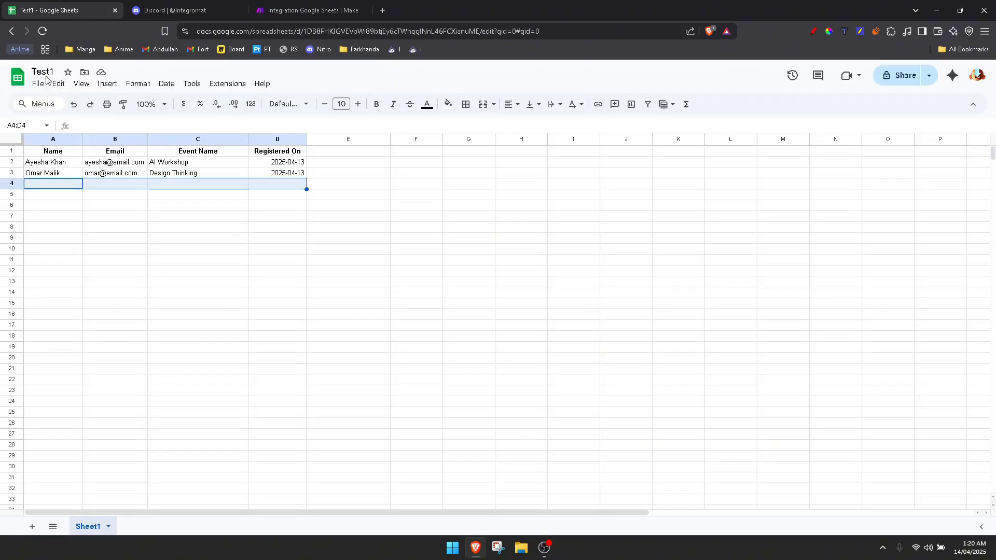
click(338, 12)
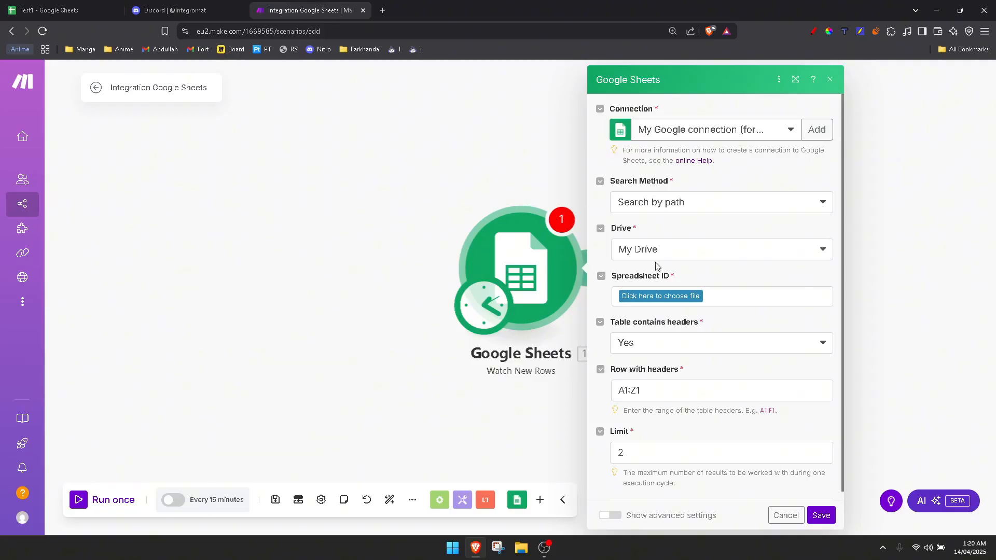
click(683, 299)
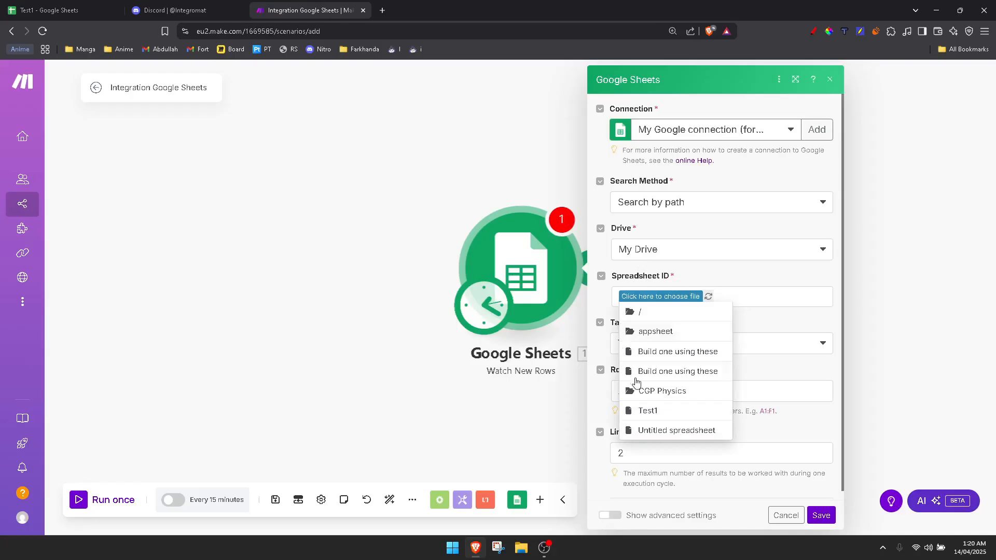
click(651, 411)
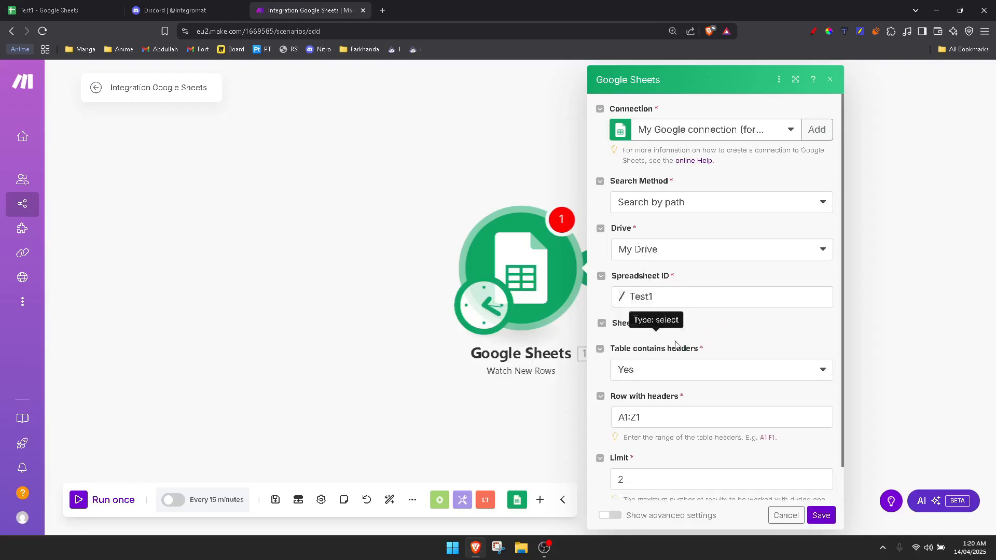
click(625, 347)
click(630, 365)
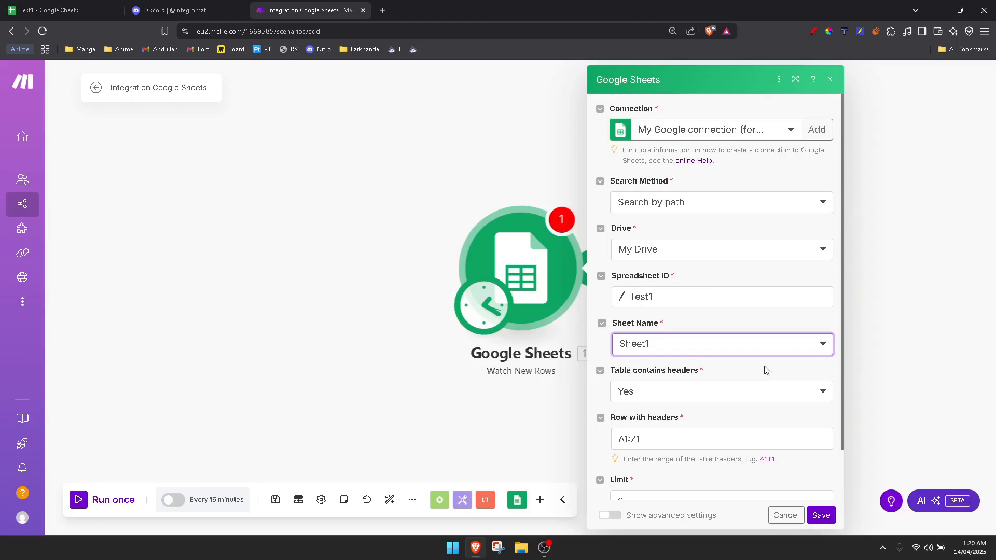
Save the trigger module and set it to start from All rows
scroll(749, 360, down, 2)
right_click(825, 520)
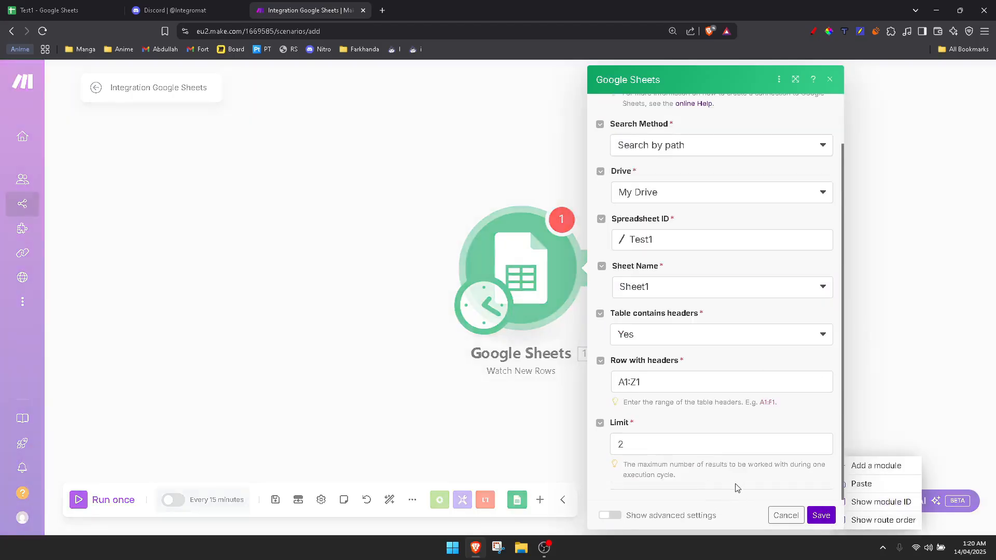
click(822, 517)
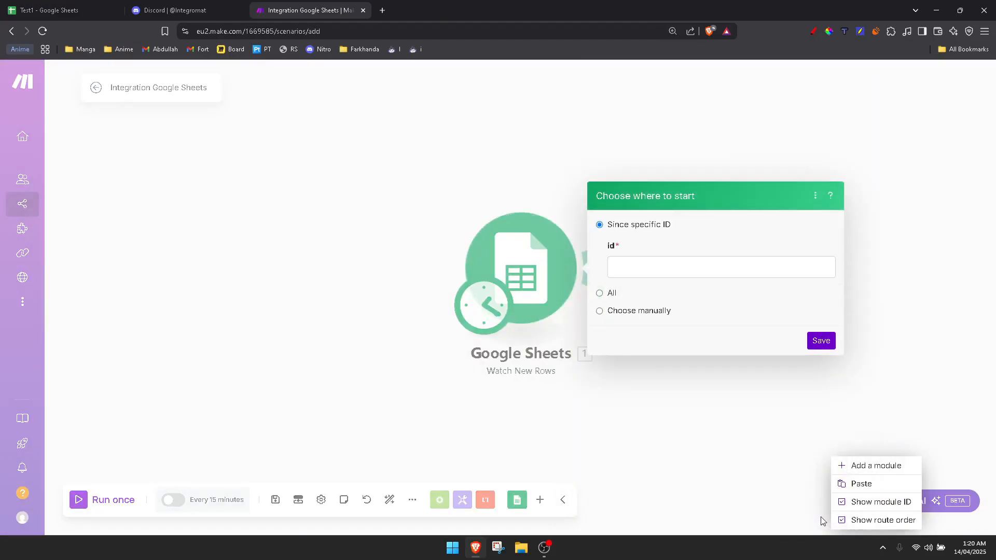
click(600, 294)
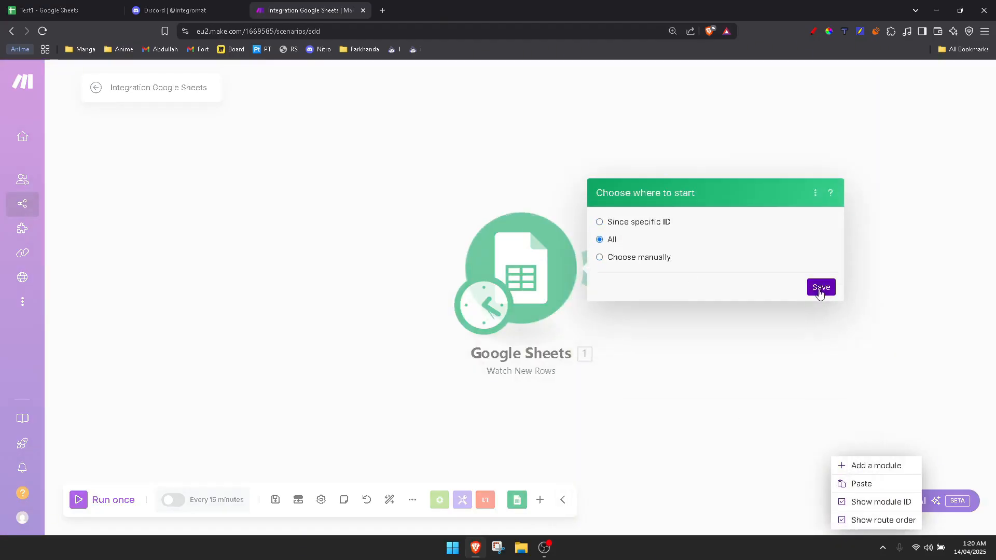
click(819, 291)
click(745, 394)
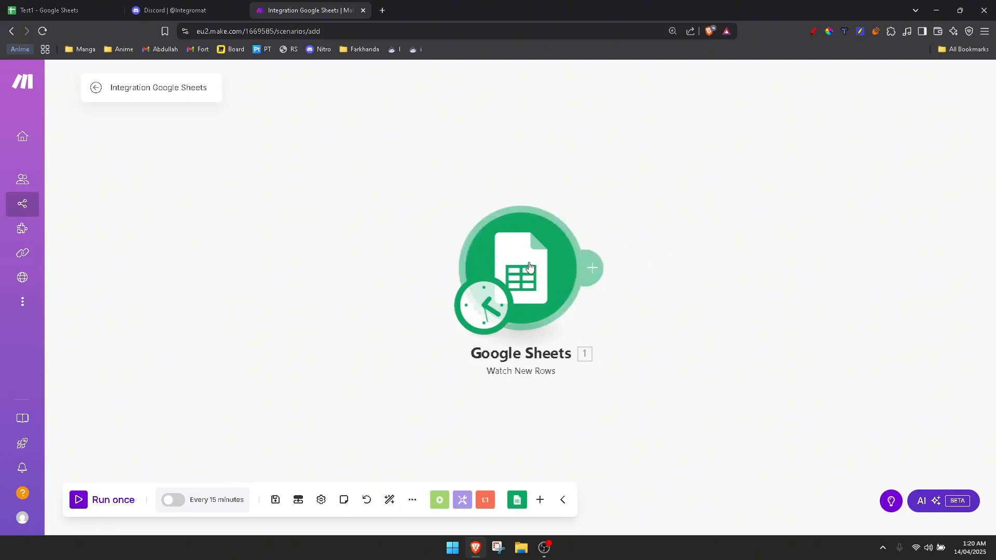
Add a Discord Send a Message module after the Google Sheets trigger
click(602, 273)
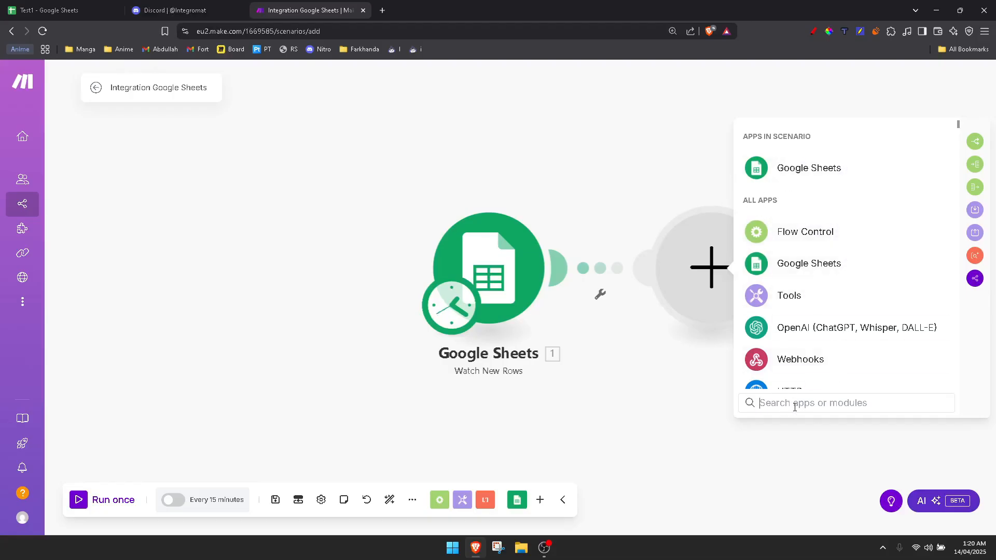
text(dis)
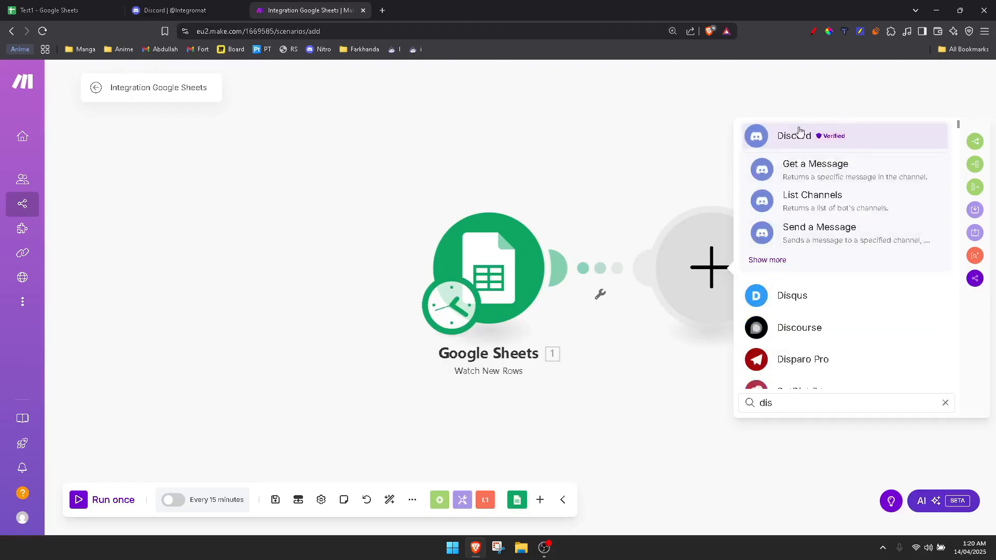
click(787, 136)
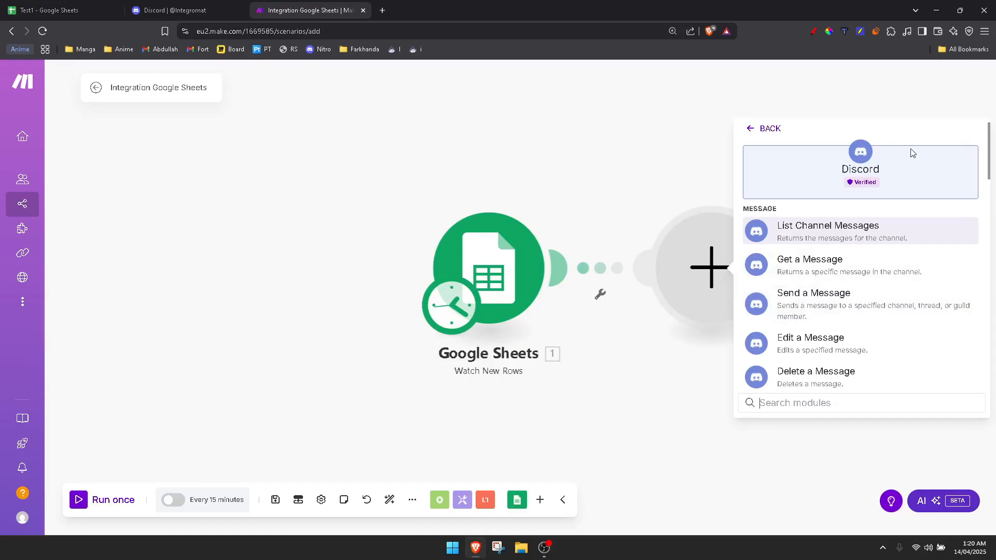
click(843, 304)
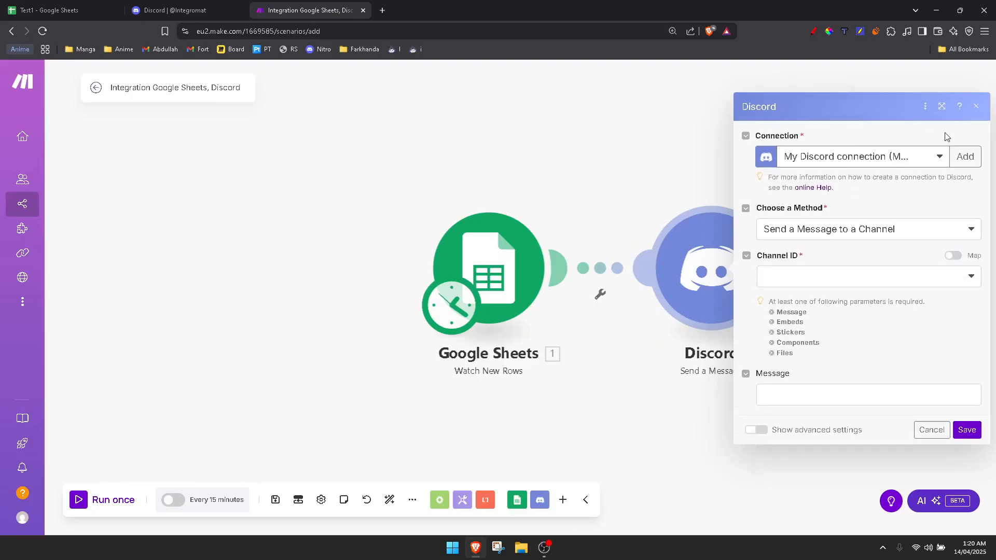
click(974, 156)
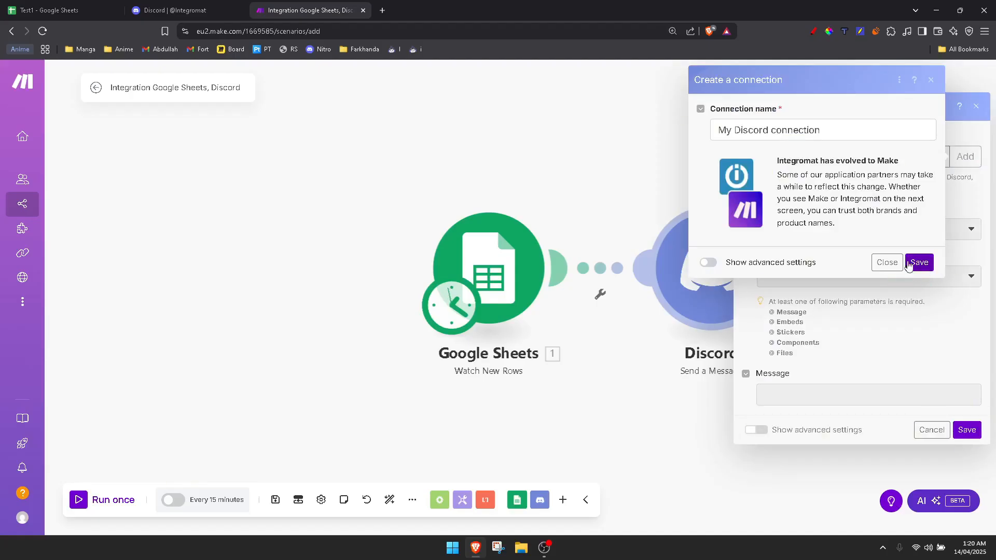
click(908, 263)
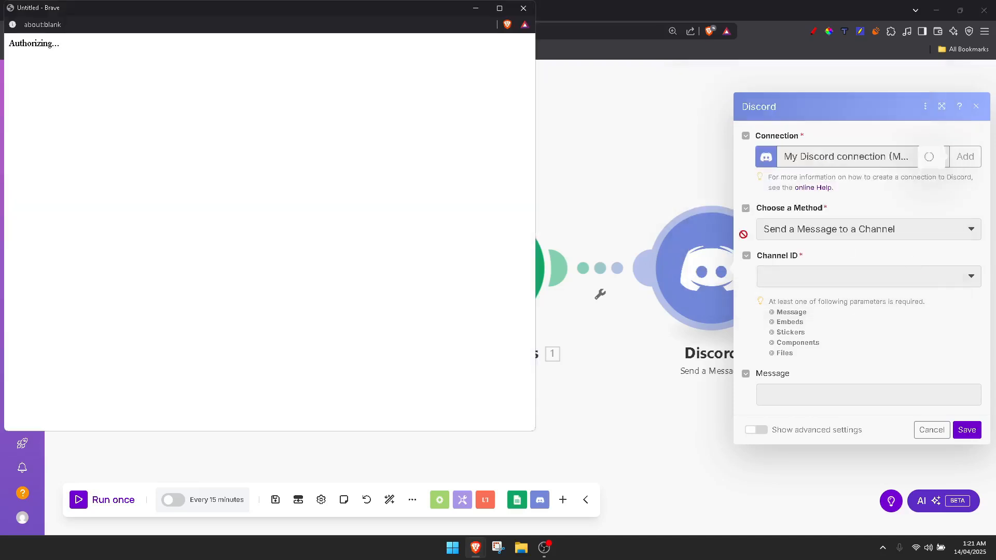
drag(370, 17, 434, 29)
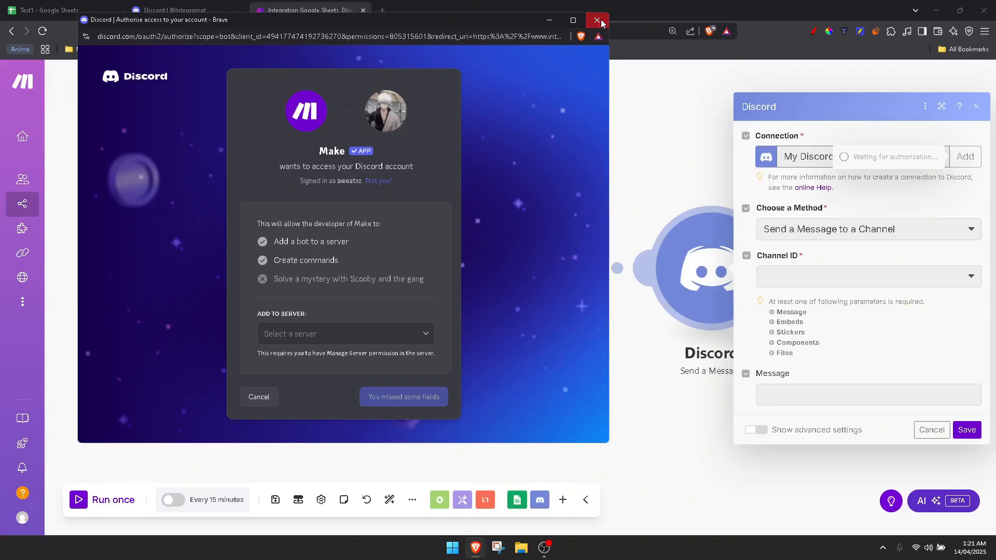
click(597, 20)
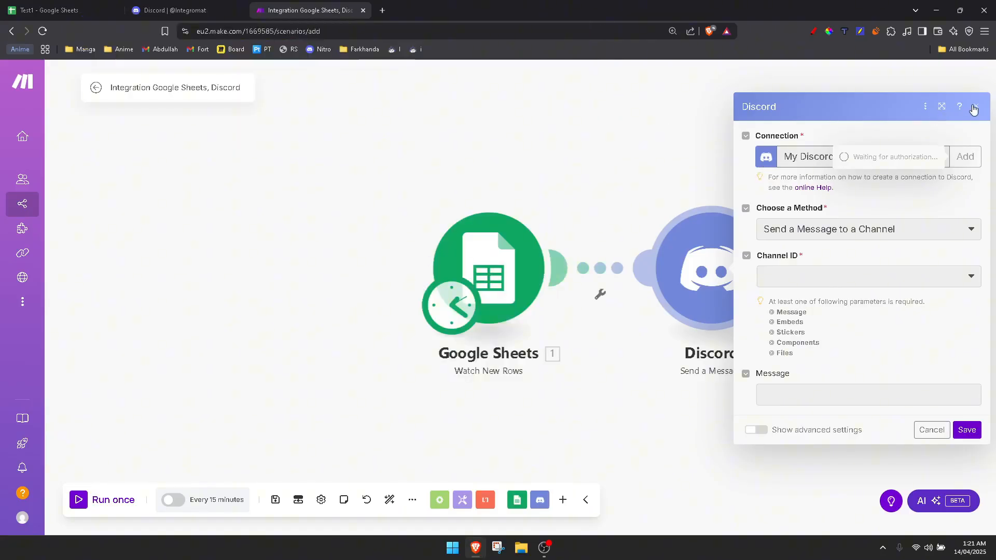
click(931, 430)
click(734, 294)
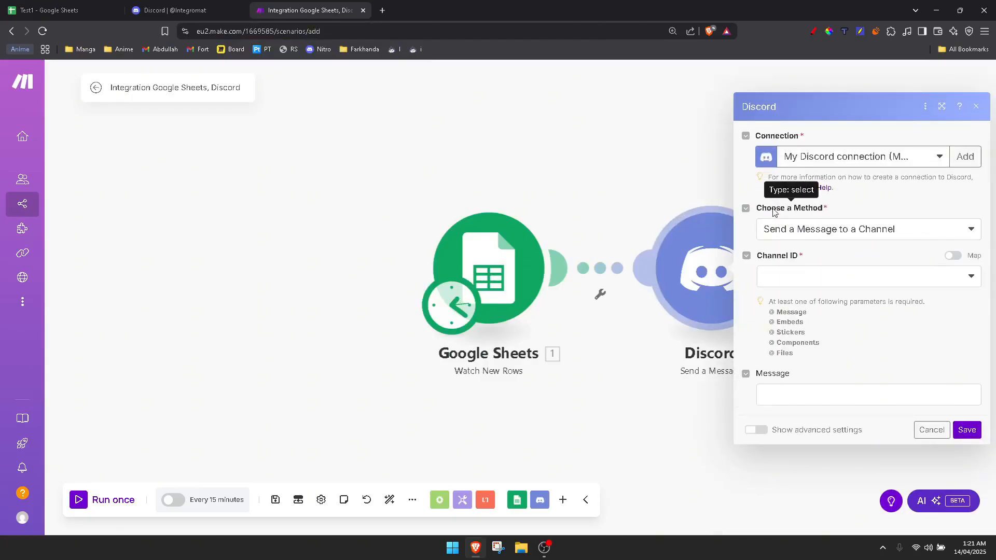
Set the Discord module's method to Send a DM (Direct Message) to a Guild Member
click(828, 234)
click(828, 234)
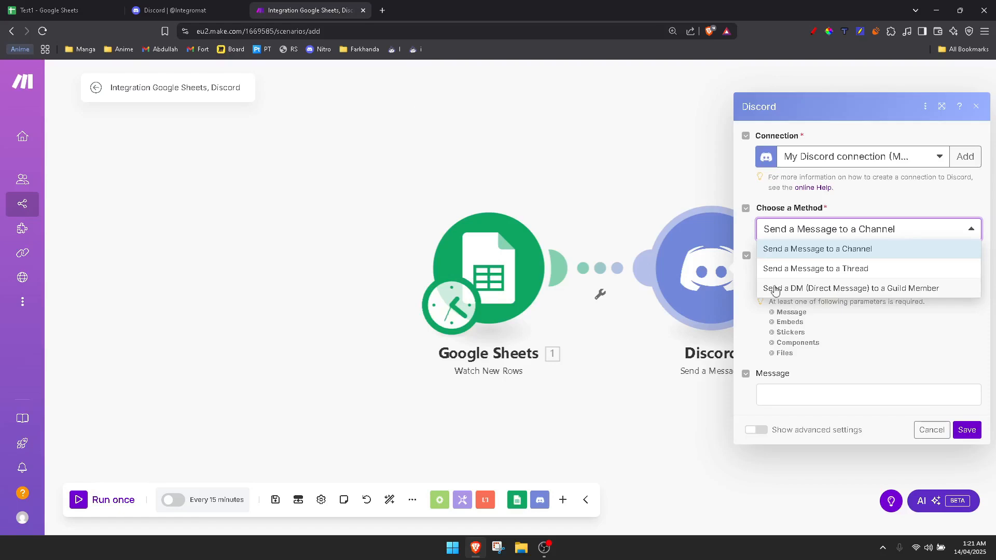
click(899, 290)
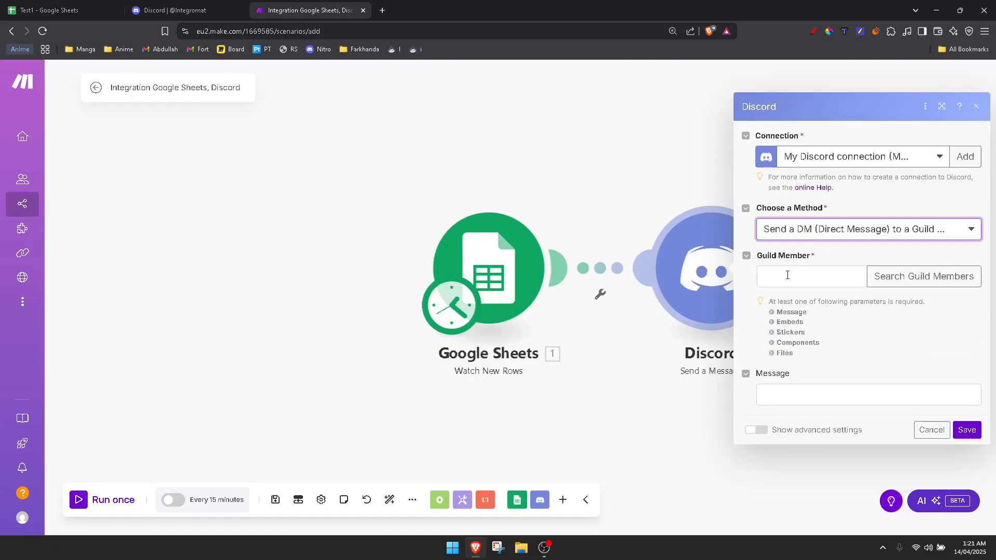
Copy your own username from the Discord profile card in the Discord tab
click(163, 13)
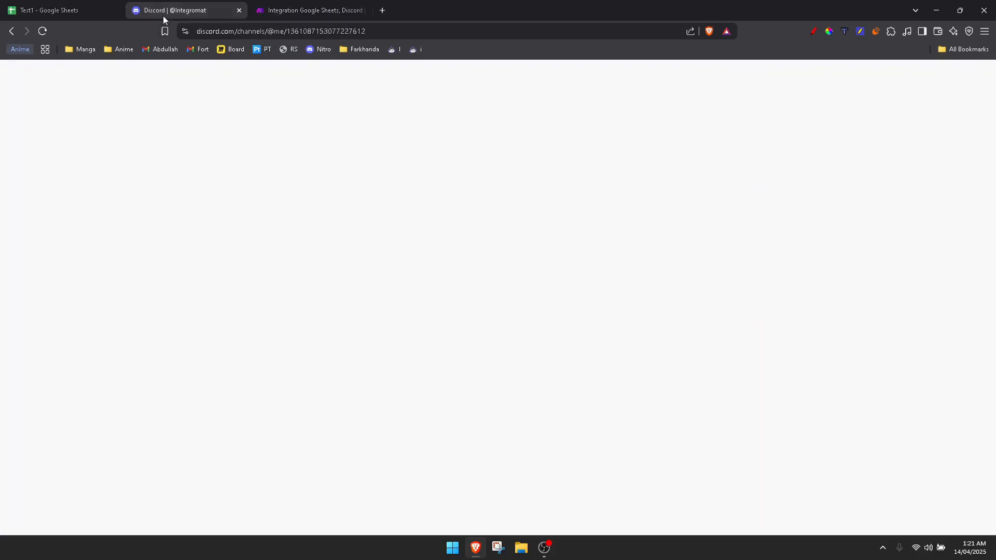
click(56, 511)
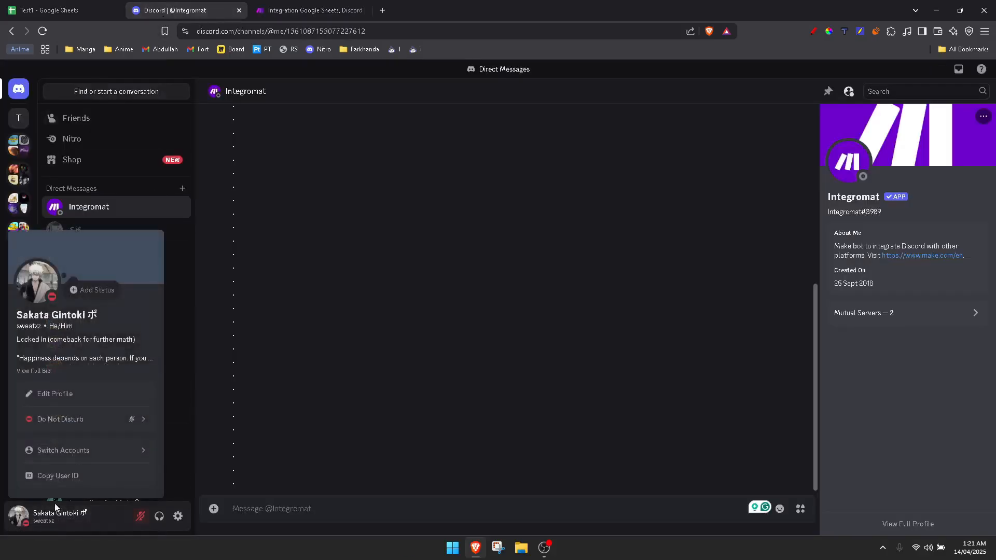
drag(41, 326, 15, 327)
key(ctrl+c)
click(310, 230)
click(311, 10)
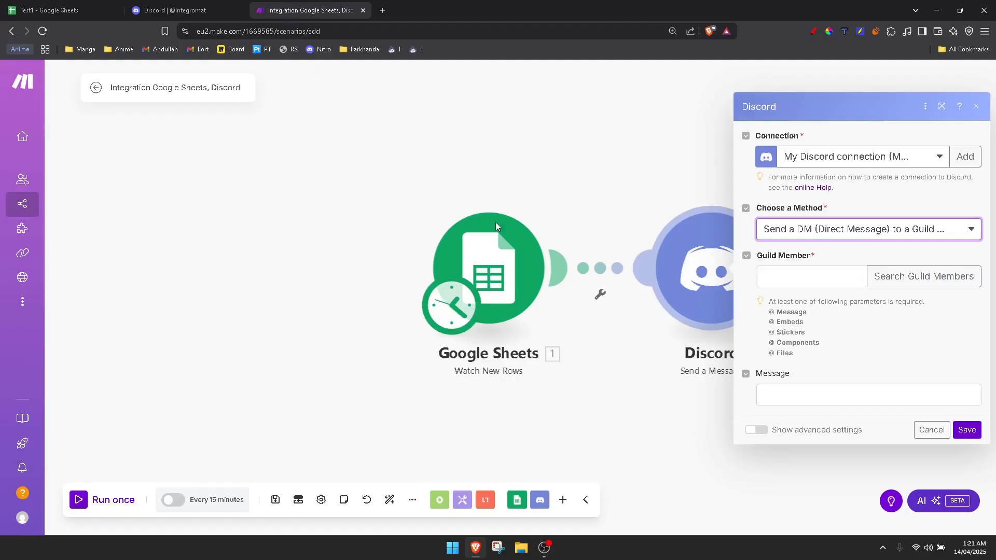
Search guild members for the copied username and set it as the Guild Member
key(Tab)
key(ctrl+v)
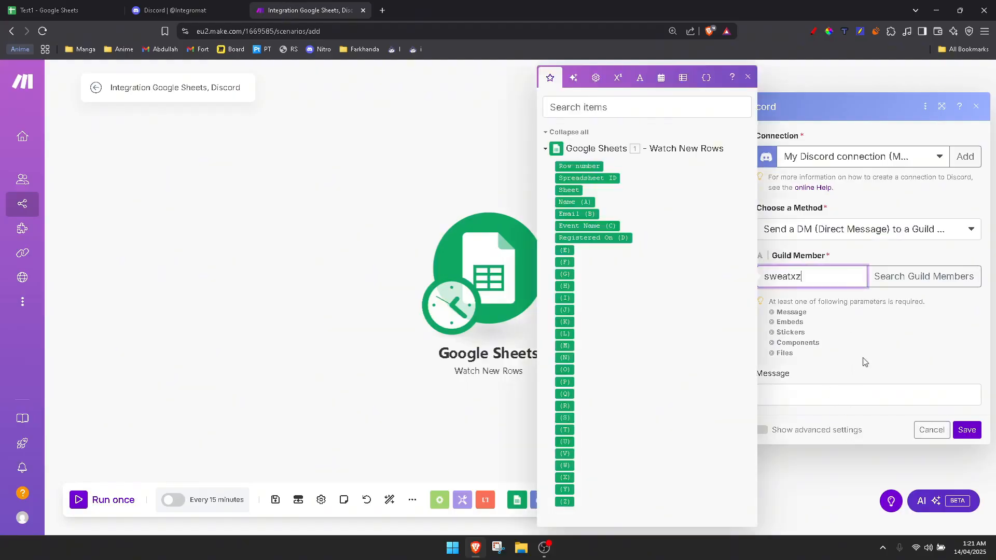
key(Escape)
key(ctrl+a)
key(ctrl+x)
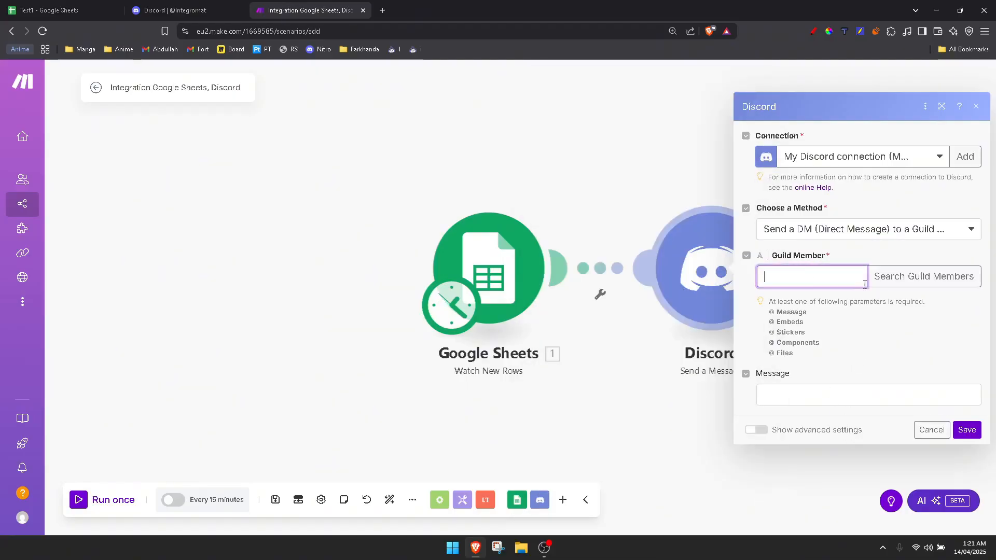
key(Tab)
key(Return)
key(ctrl+v)
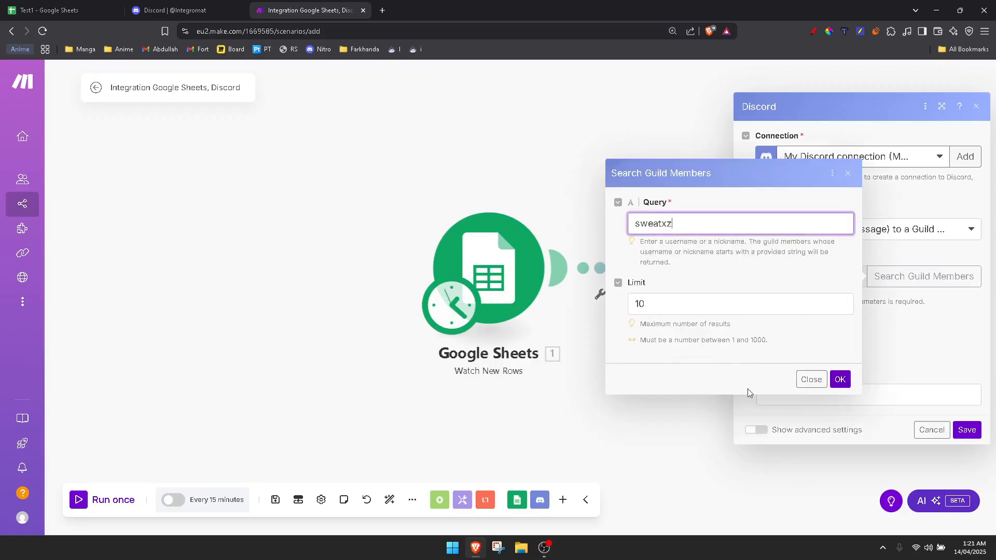
click(840, 379)
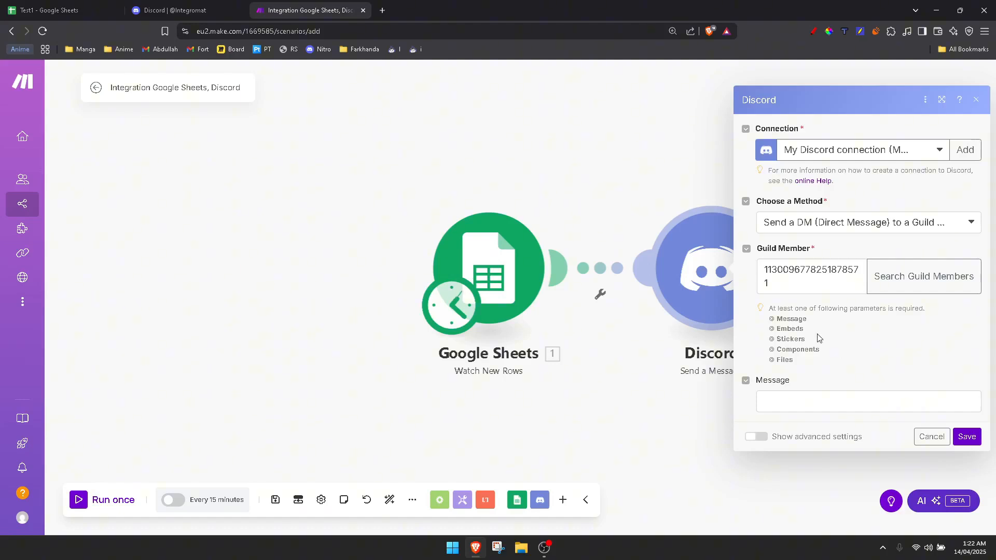
Paste a message template headed New Event Registration! with Name, Email, Event and Date labels
click(784, 401)
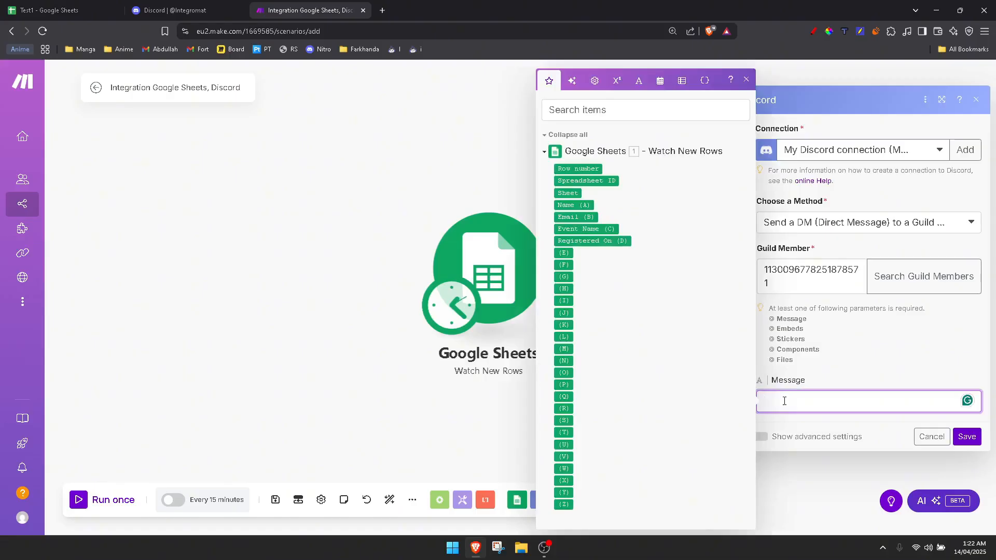
key(super+v)
click(809, 316)
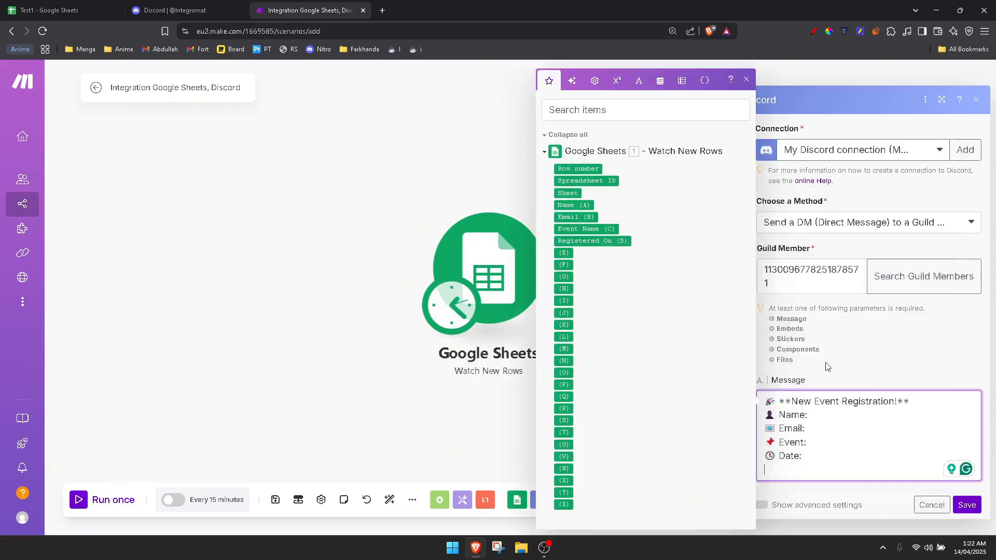
click(746, 80)
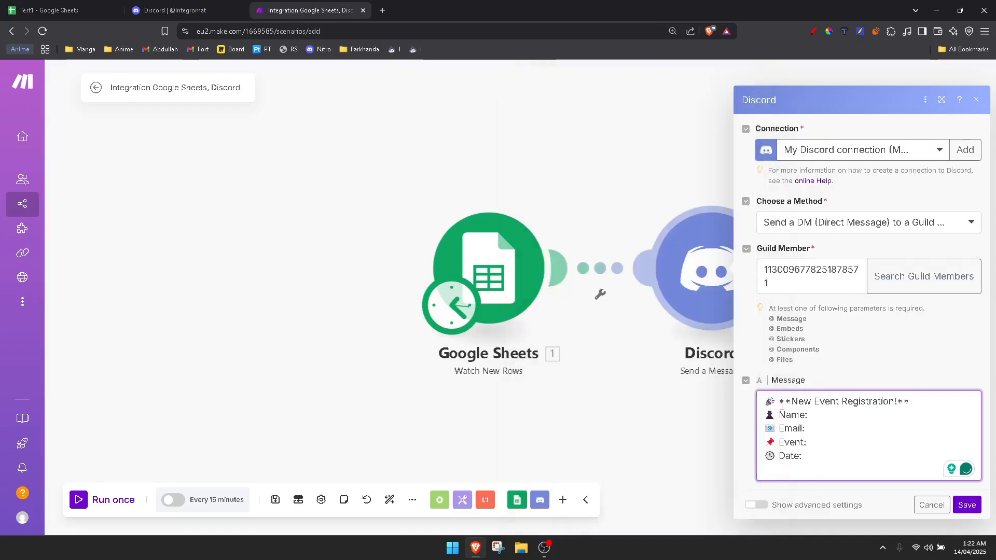
Map Name (A), Email (B), Event Name (C) and Registered On (D) after the matching message labels
click(820, 415)
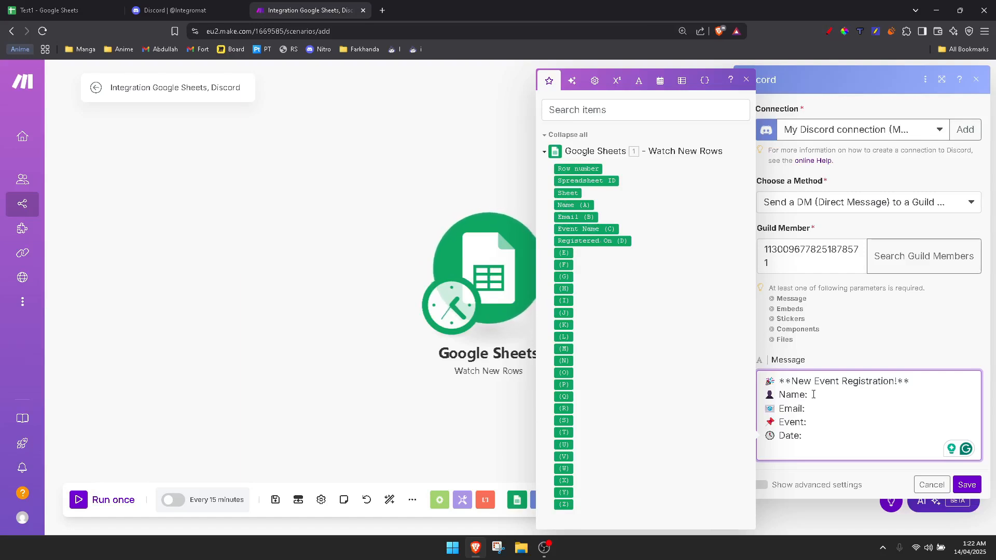
click(572, 205)
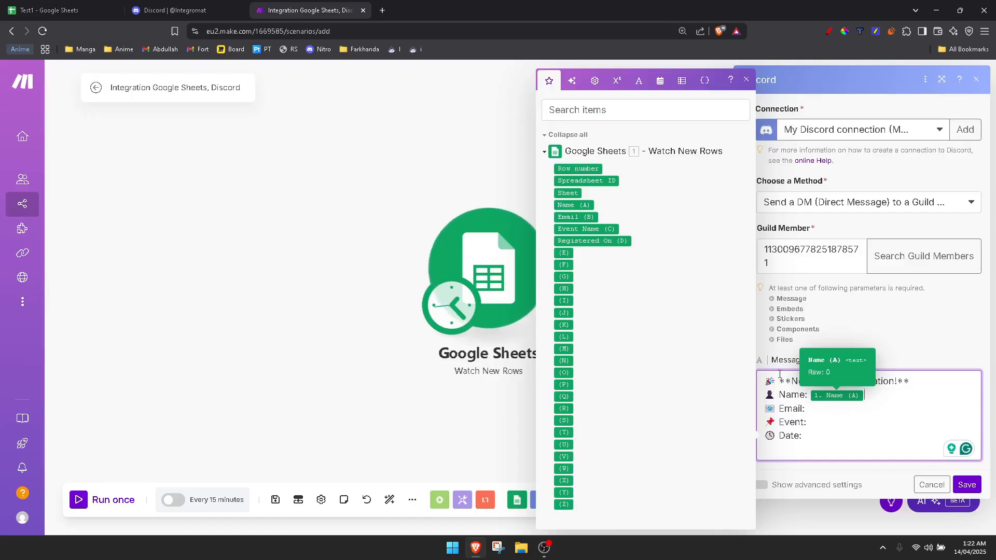
click(575, 217)
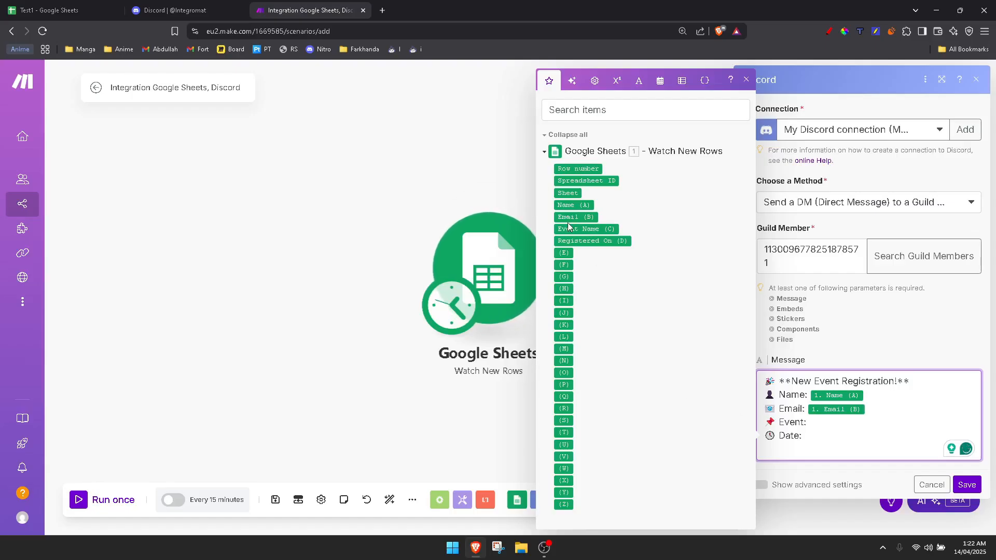
click(594, 230)
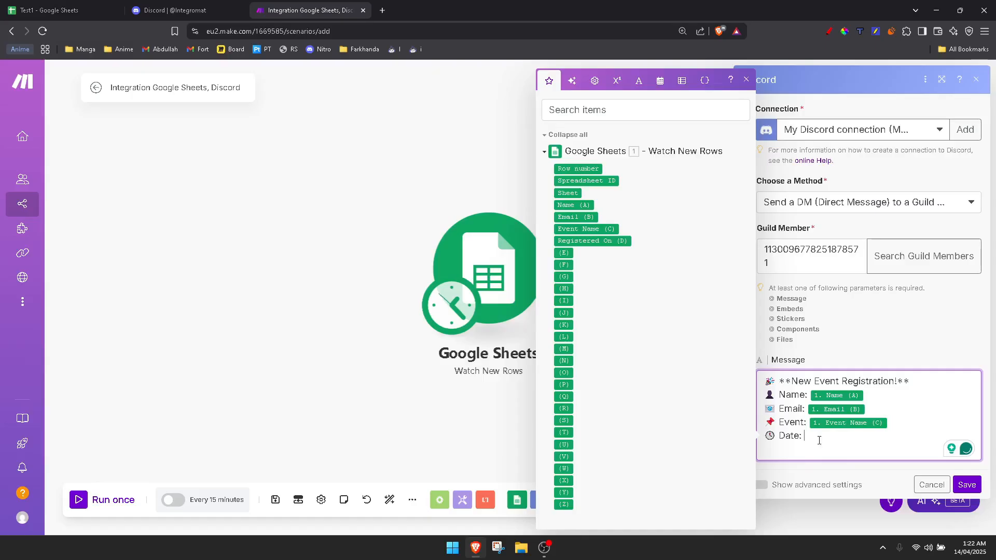
click(583, 241)
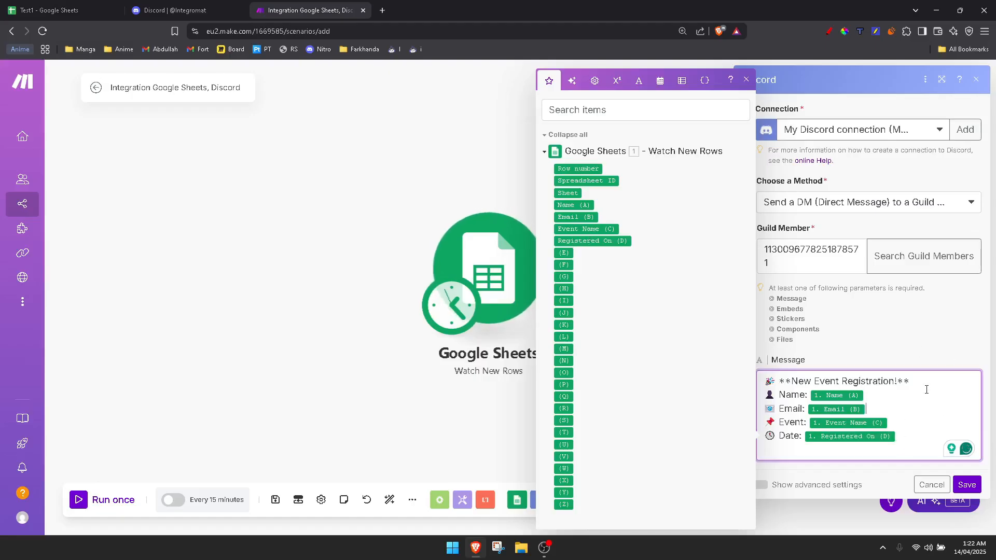
click(862, 327)
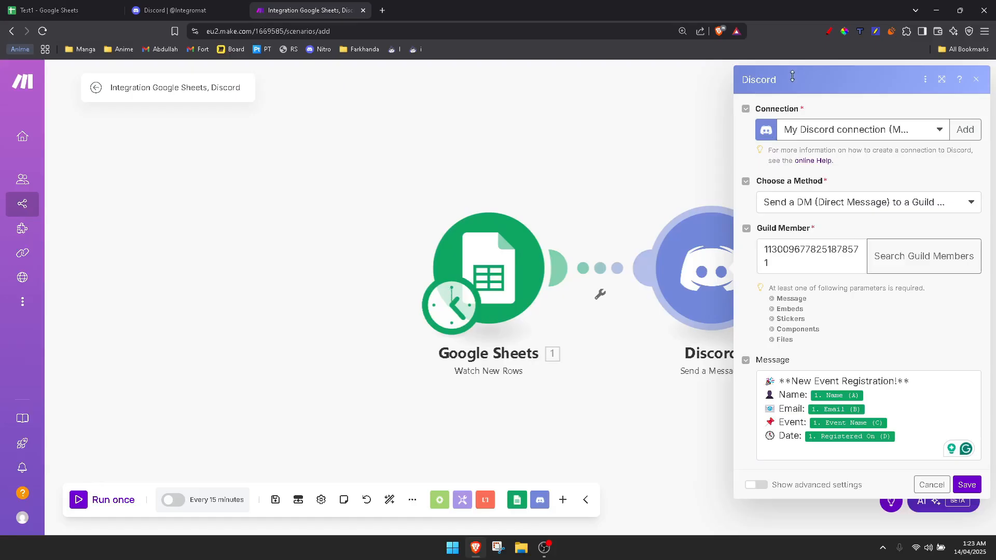
Save the Discord module and then save the scenario
click(967, 484)
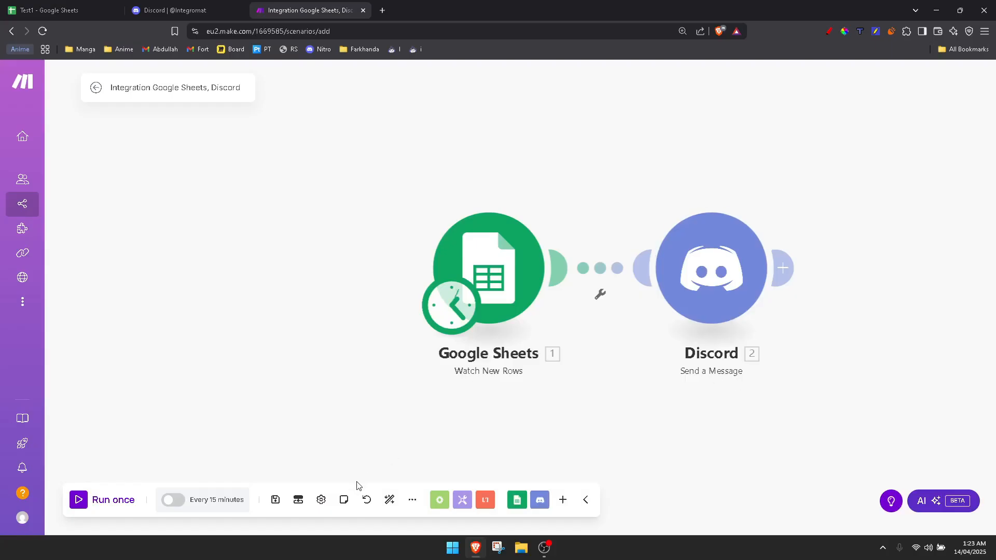
drag(641, 167, 601, 162)
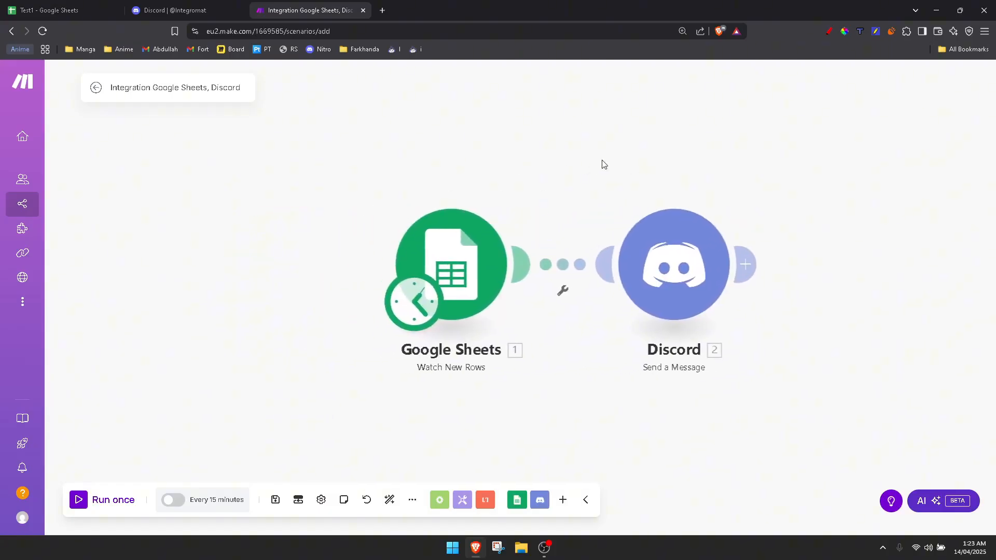
click(275, 500)
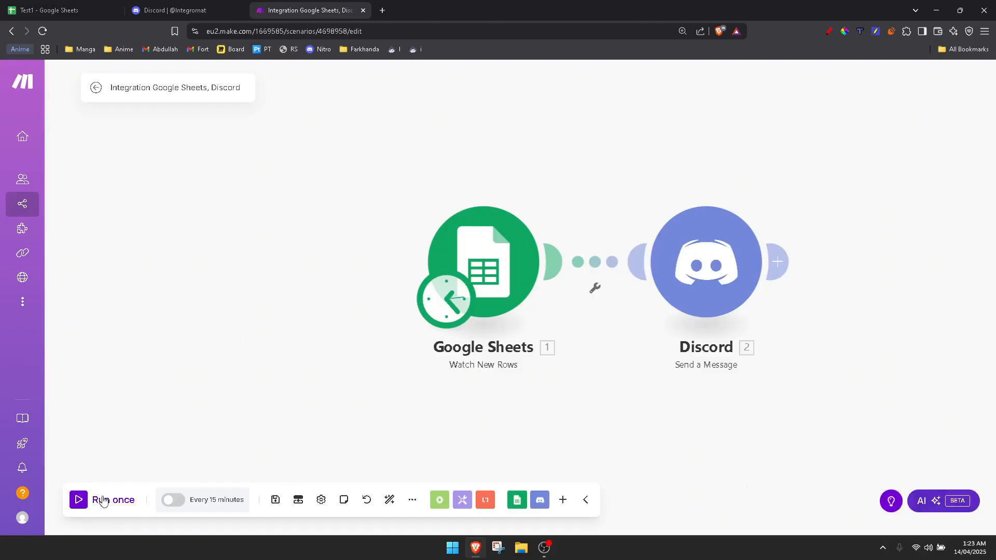
click(227, 502)
drag(162, 342, 161, 334)
drag(231, 290, 239, 316)
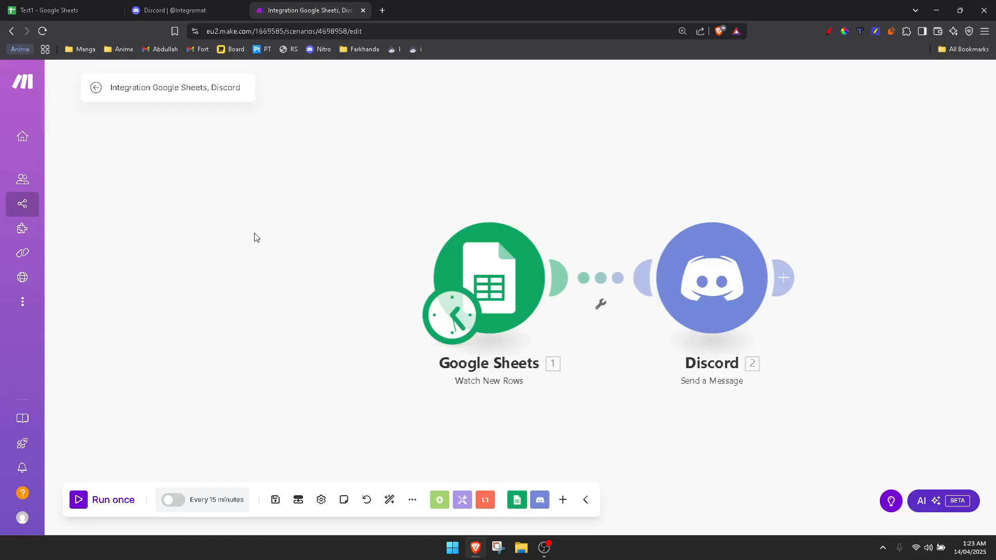
click(196, 498)
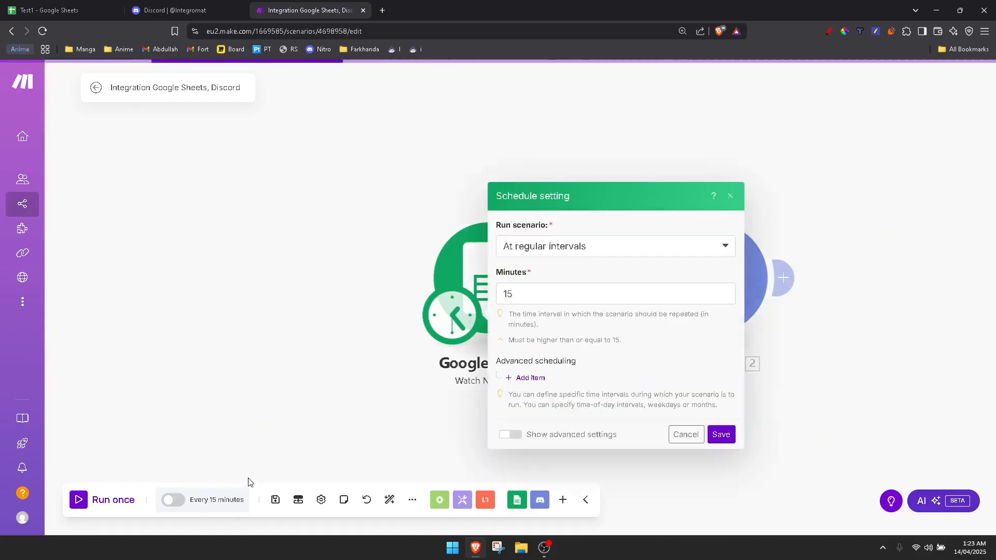
click(524, 293)
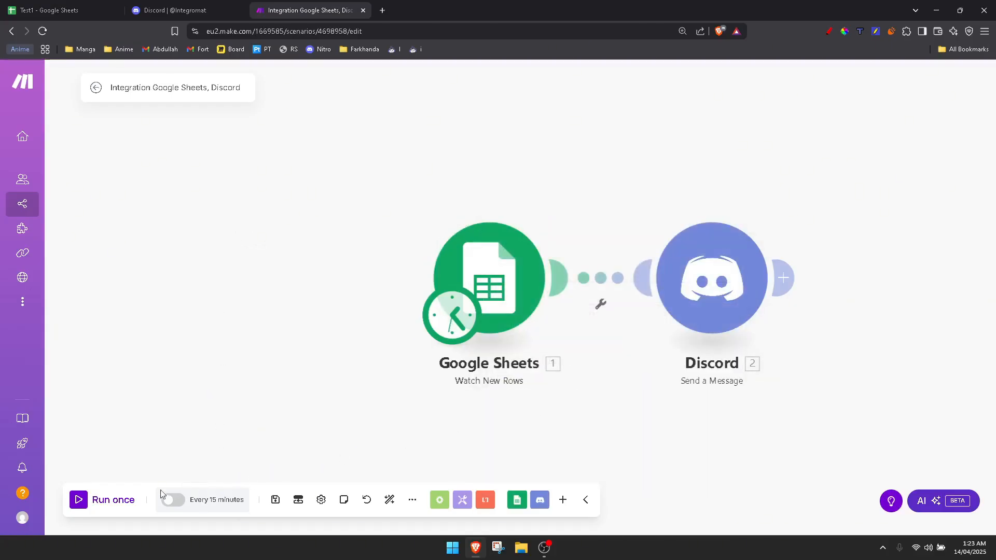
click(188, 501)
click(542, 297)
key(BackSpace)
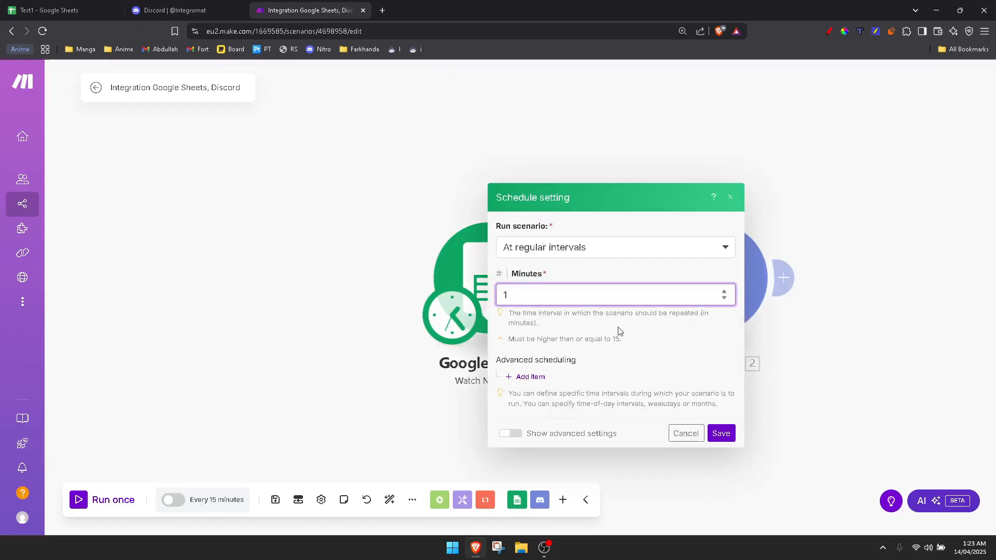
text(30)
text(5)
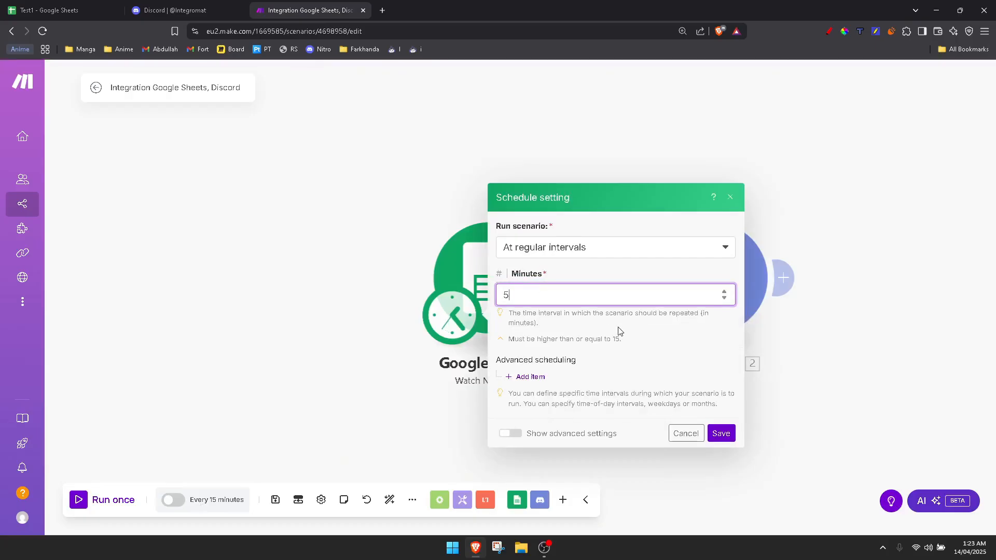
key(BackSpace)
click(581, 250)
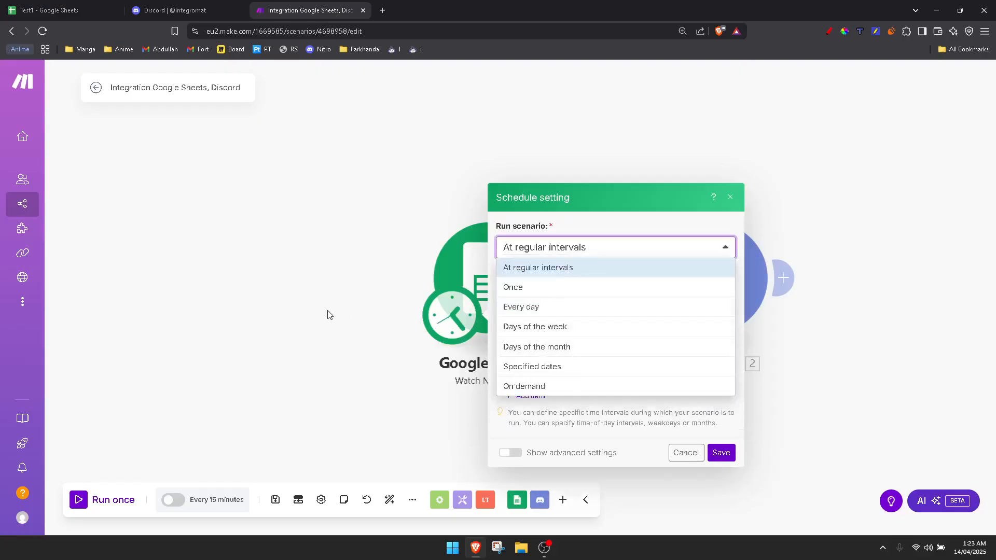
click(293, 418)
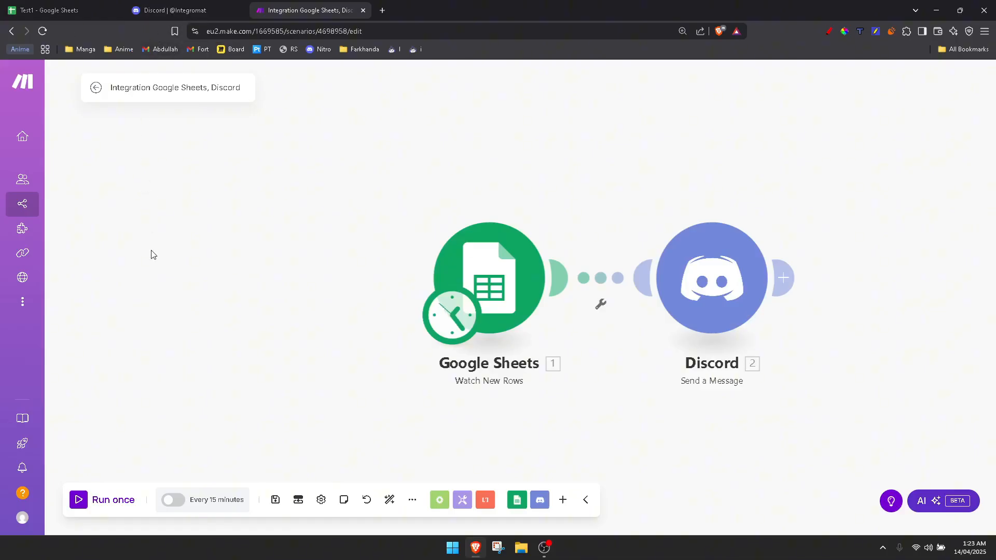
Review the data rows in the Test1 sheet before returning to the scenario
key(ctrl+1)
drag(41, 164, 291, 156)
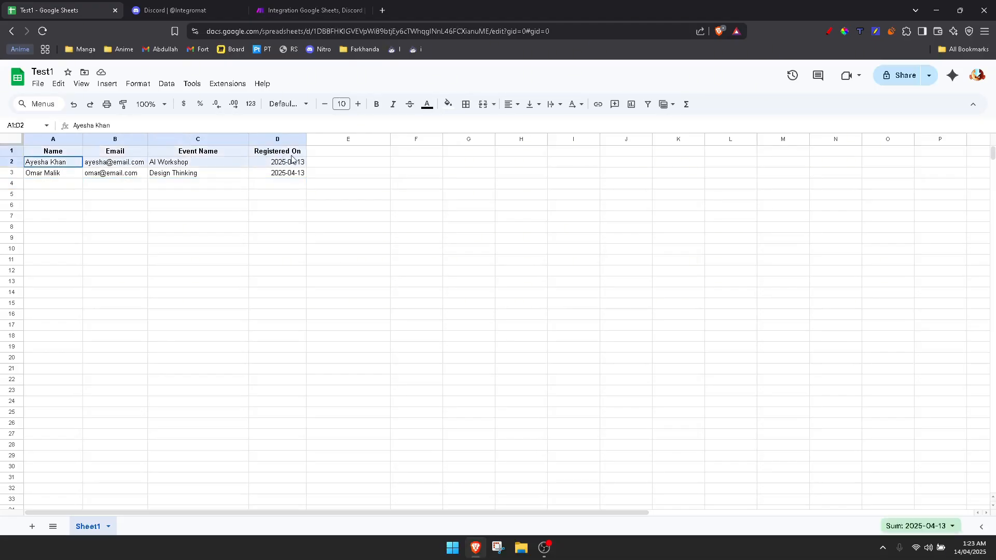
drag(48, 173, 266, 173)
click(220, 218)
key(ctrl+3)
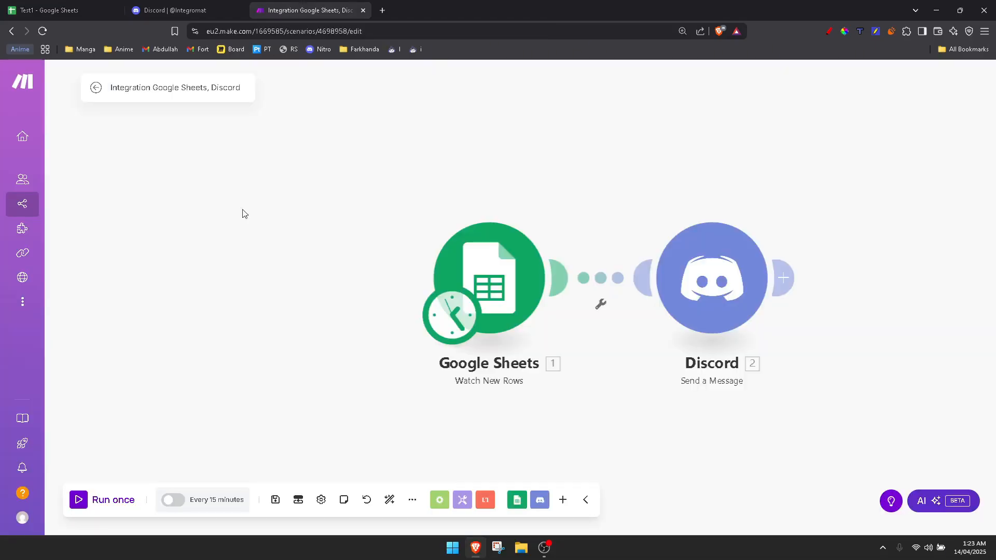
Run the scenario once to process the existing sheet rows
click(104, 502)
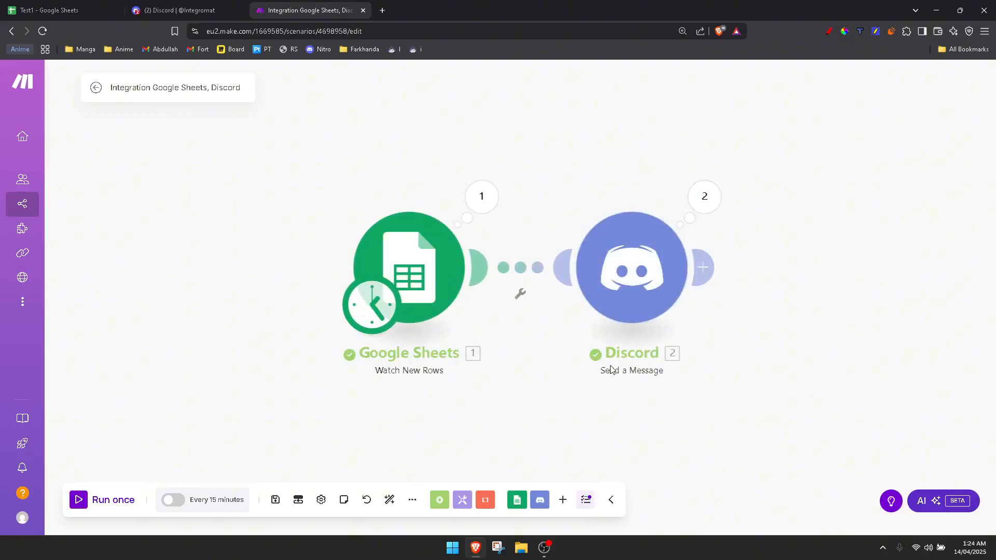
click(193, 6)
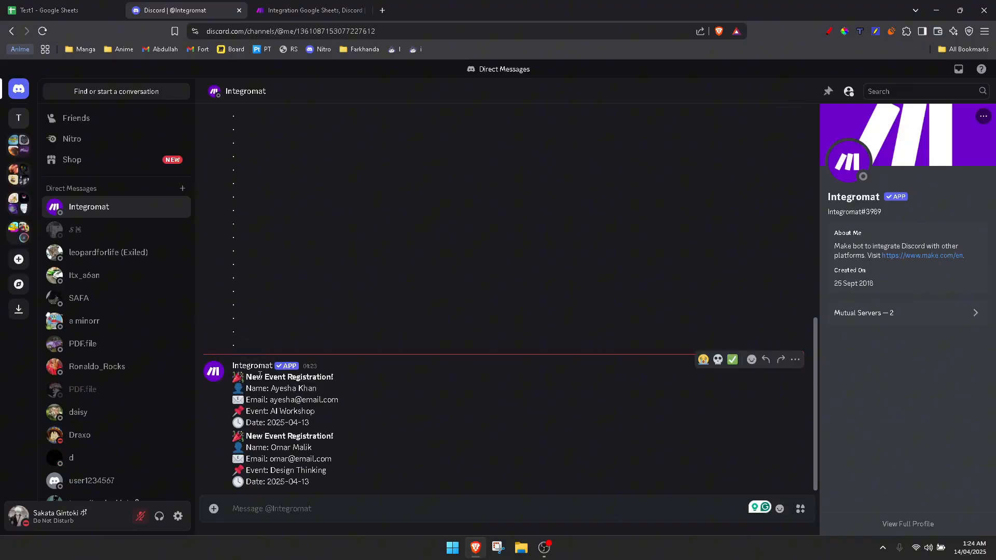
Compare the Discord direct messages from Integromat with the registration rows in the Test1 sheet
drag(257, 377, 269, 378)
click(77, 2)
drag(43, 163, 175, 165)
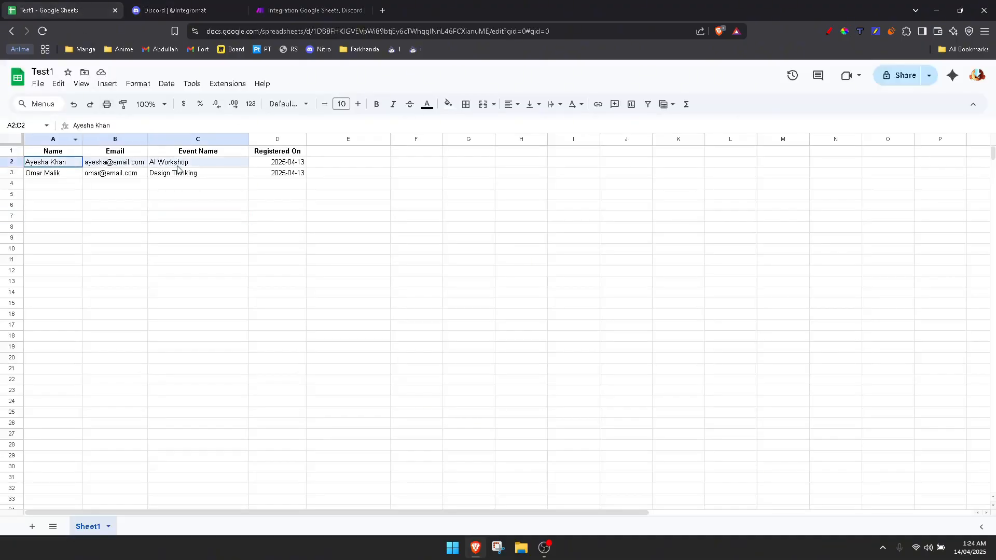
drag(42, 172, 139, 173)
click(171, 10)
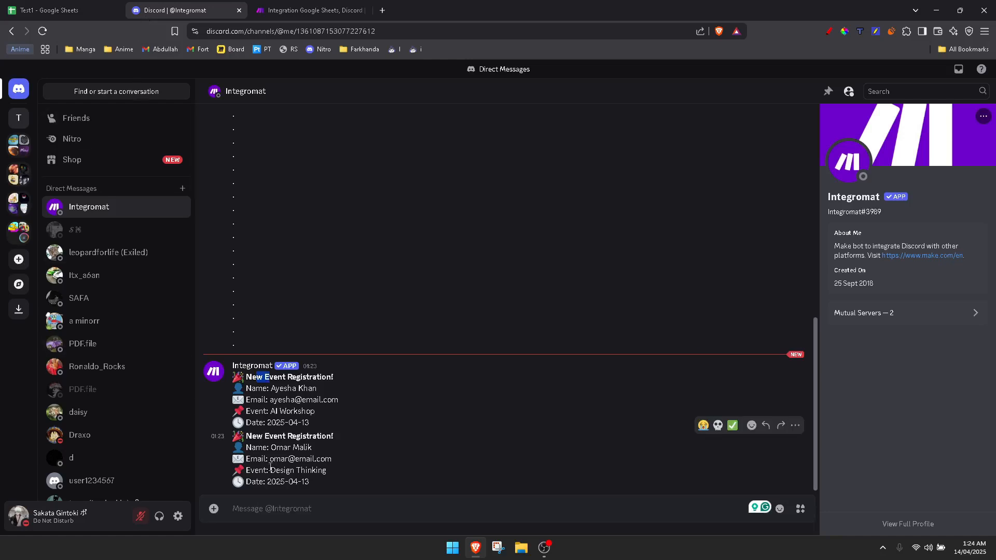
drag(271, 389, 317, 387)
click(319, 385)
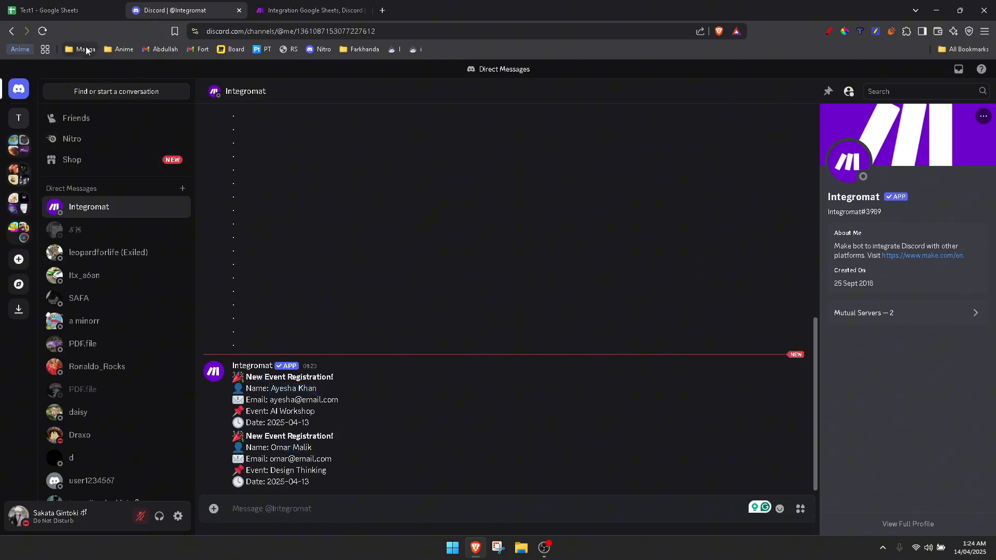
click(35, 5)
Add a new row 4 with a registrant's name, their e-mail address and the event Cleaning
click(44, 185)
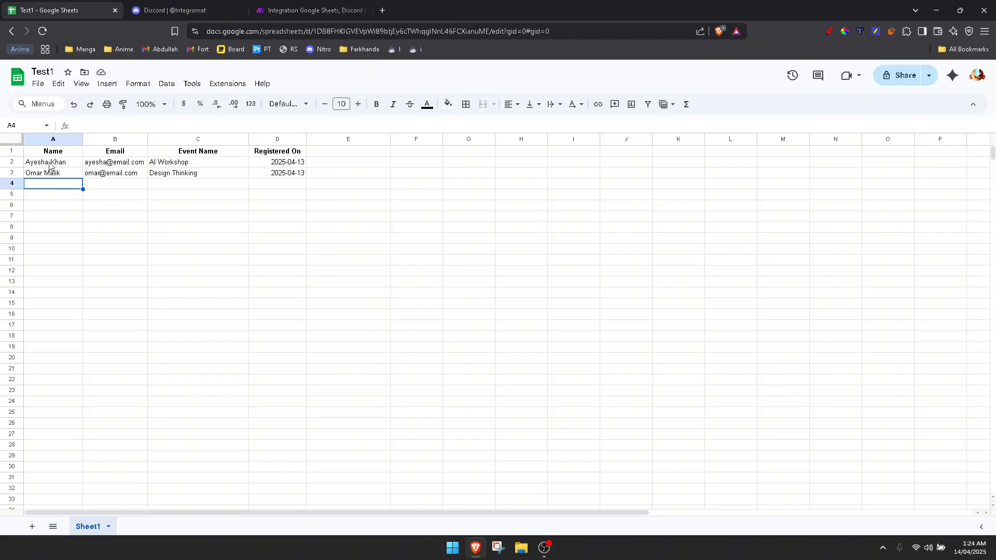
drag(51, 163, 289, 174)
click(268, 186)
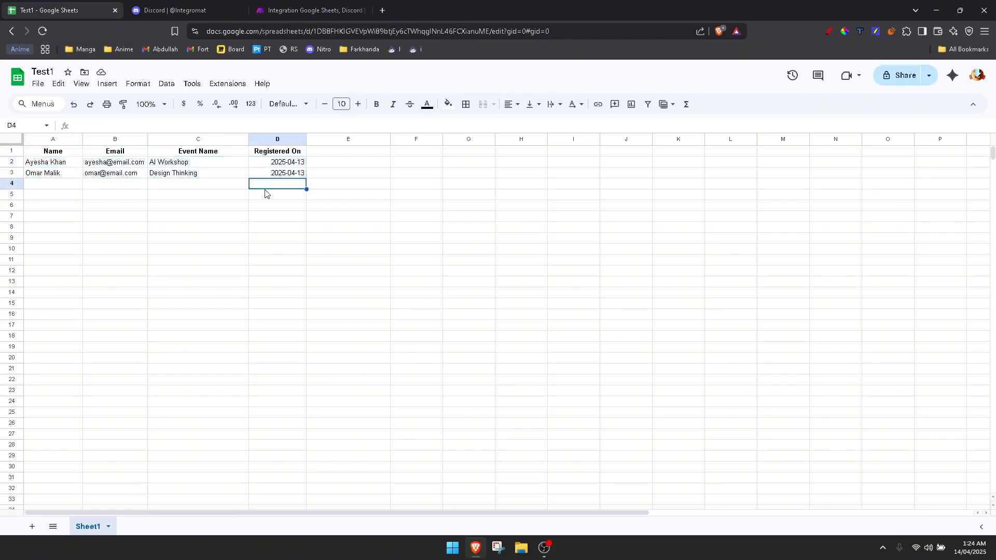
click(47, 185)
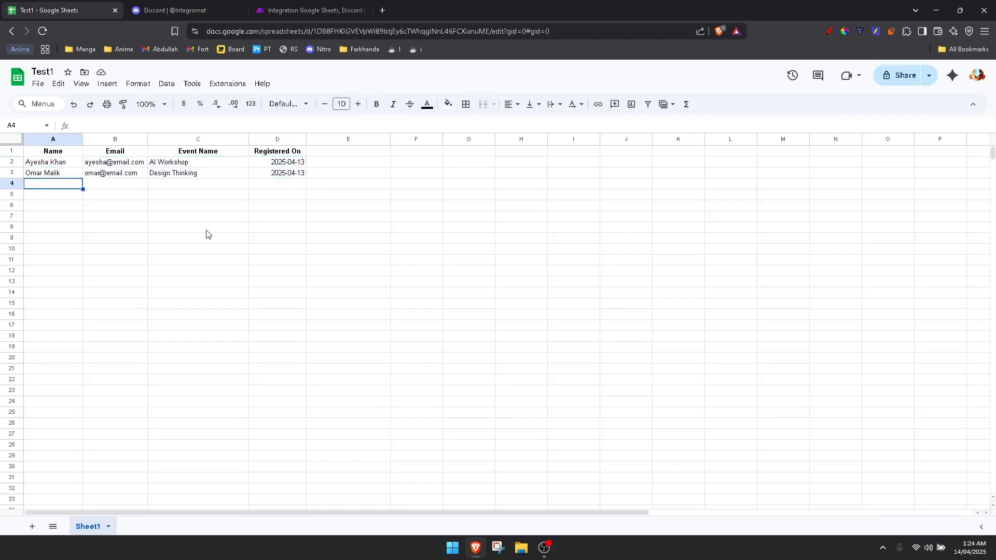
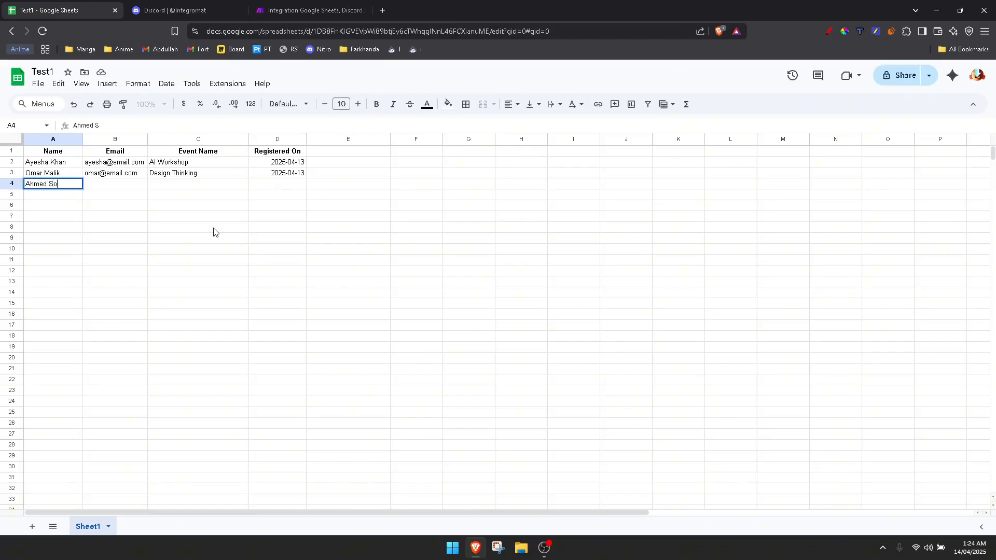
click(110, 186)
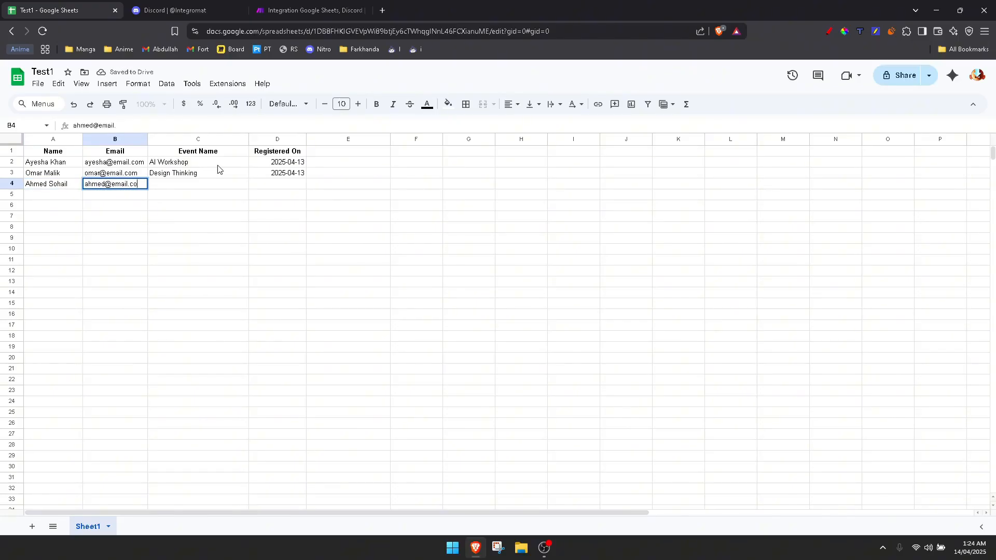
click(177, 184)
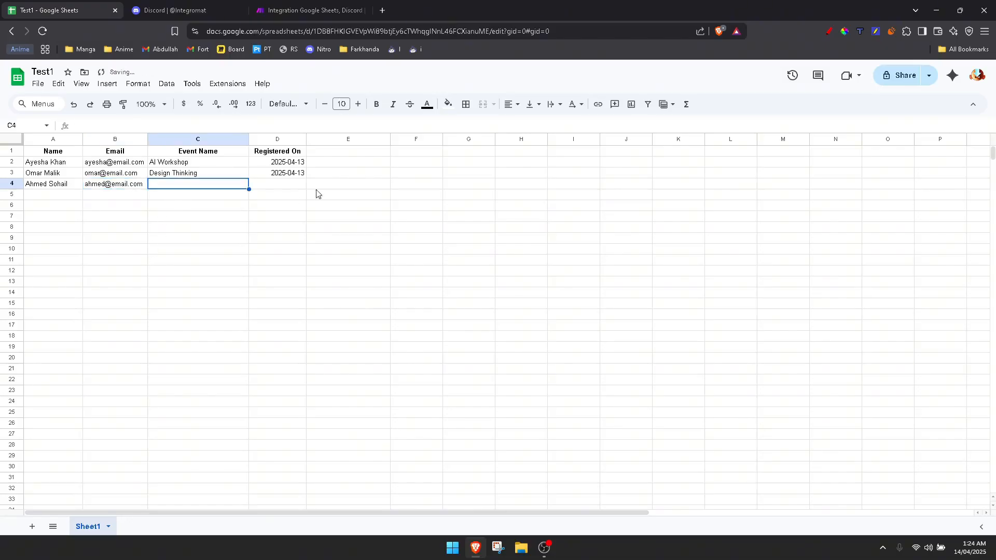
text(Cl)
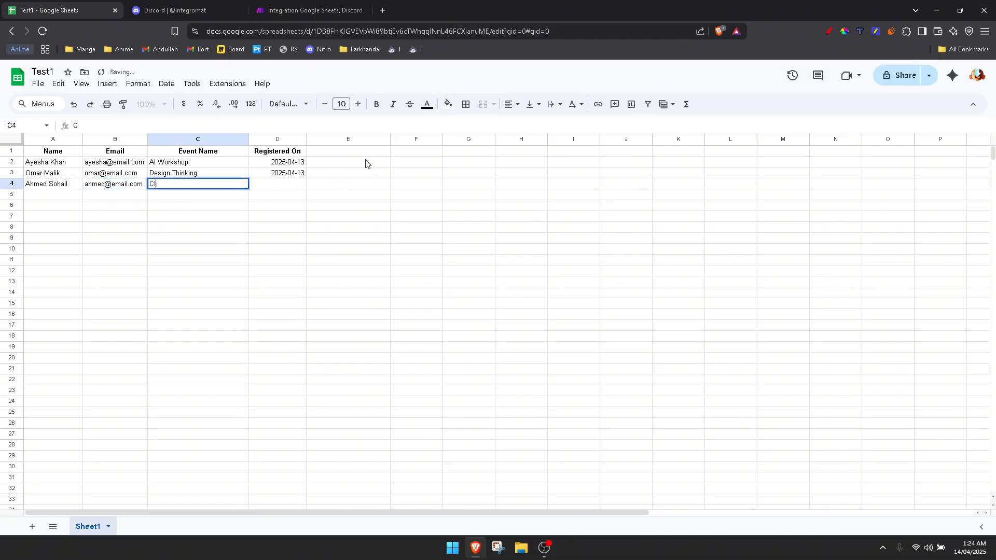
text(eaning)
Enter 2025-04-14 as the Registered On date of the new row 4
click(365, 164)
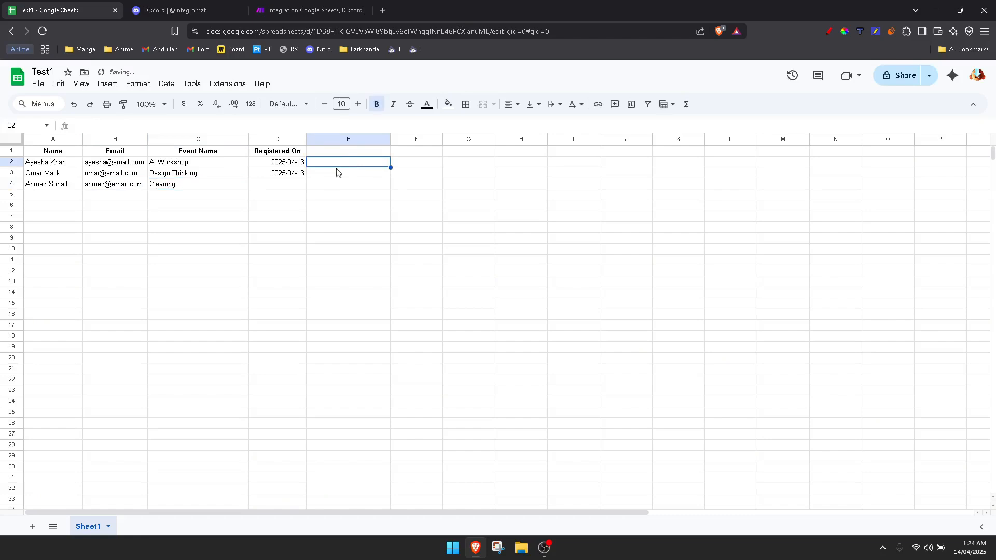
click(278, 185)
text(2025-04)
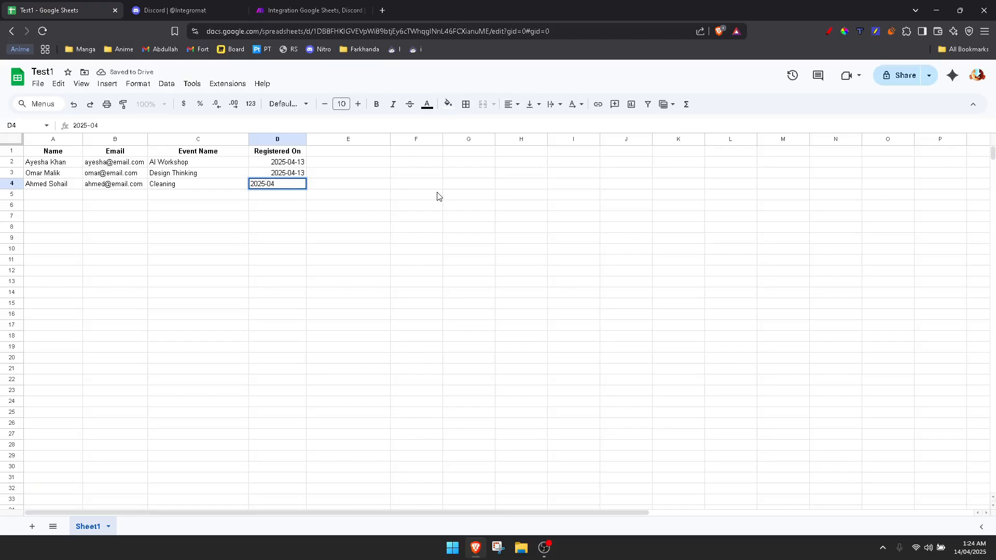
text(-14)
click(437, 196)
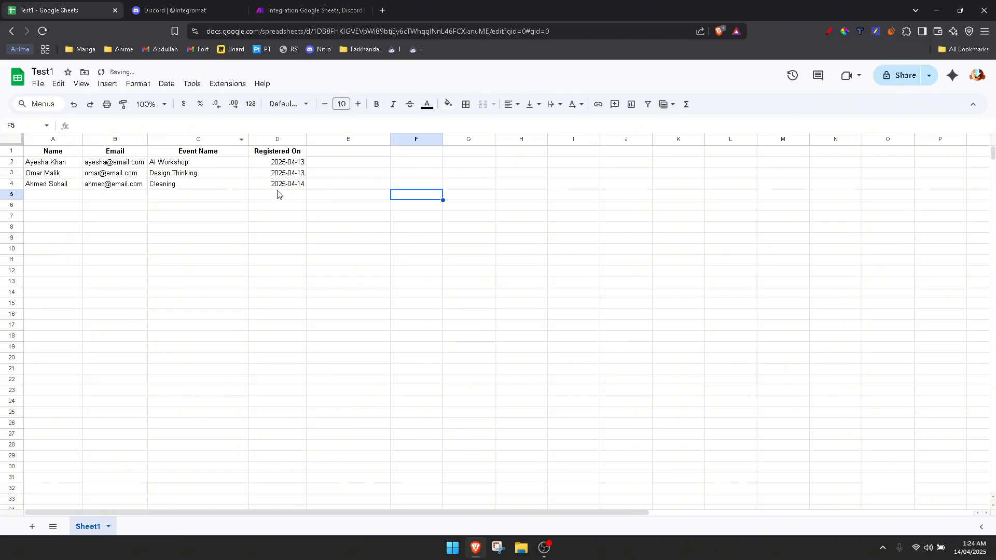
click(387, 185)
click(283, 187)
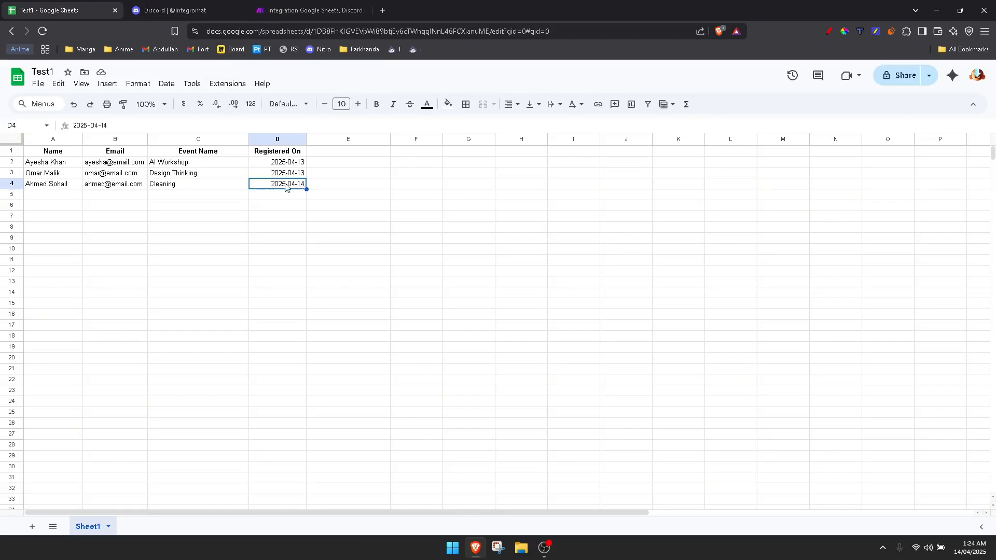
click(275, 202)
click(345, 217)
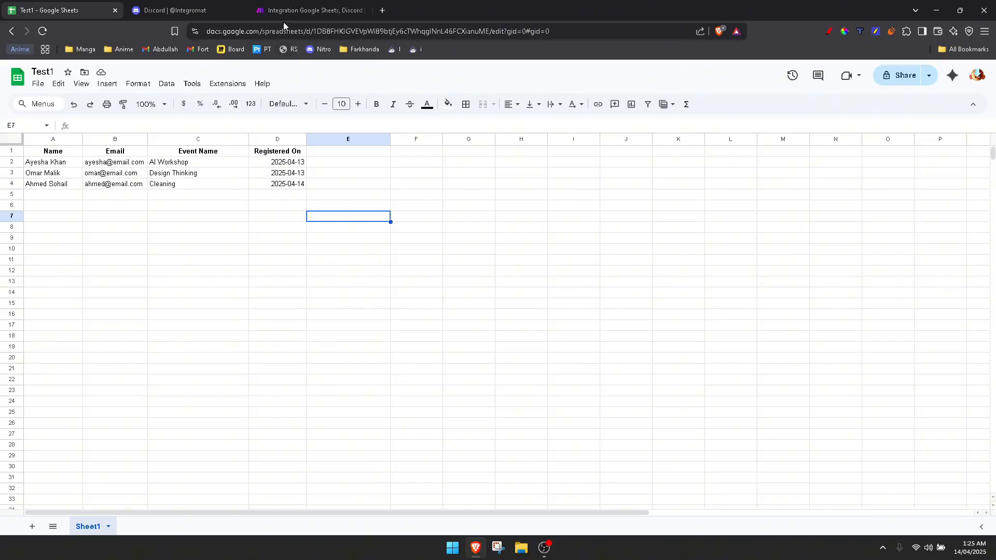
Return to the scenario and run it once again to pick up the new row
click(317, 8)
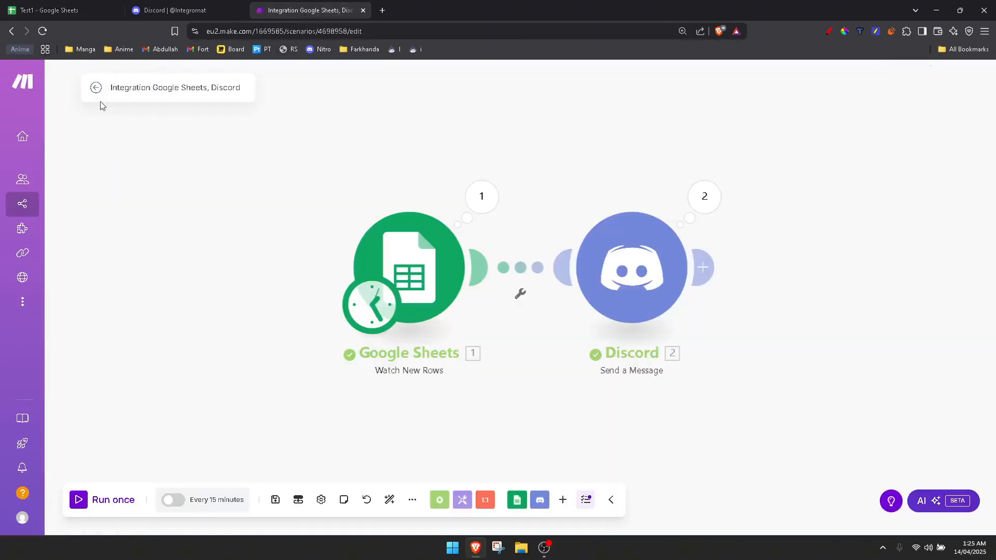
click(87, 504)
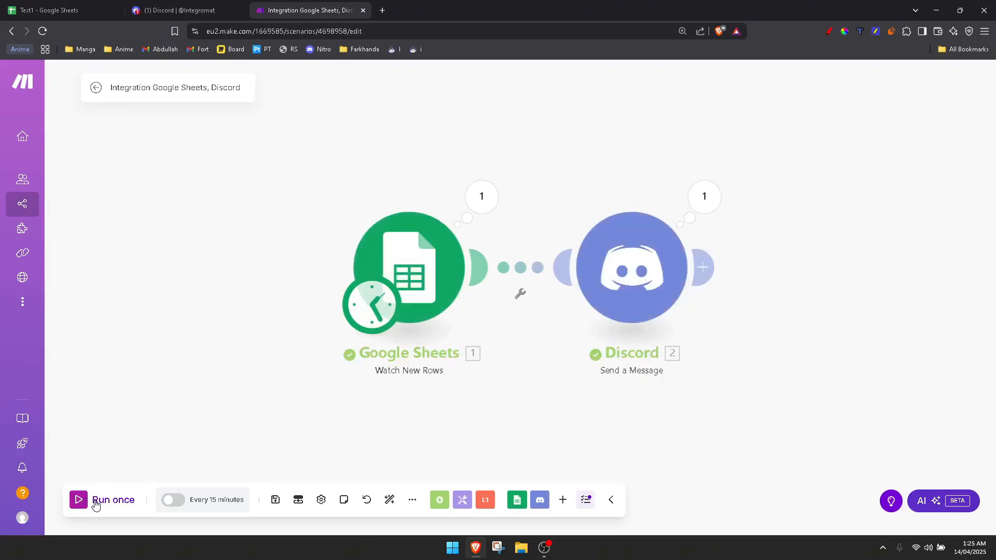
Check the newest Discord direct message for the added registration, then return to the scenario
click(176, 10)
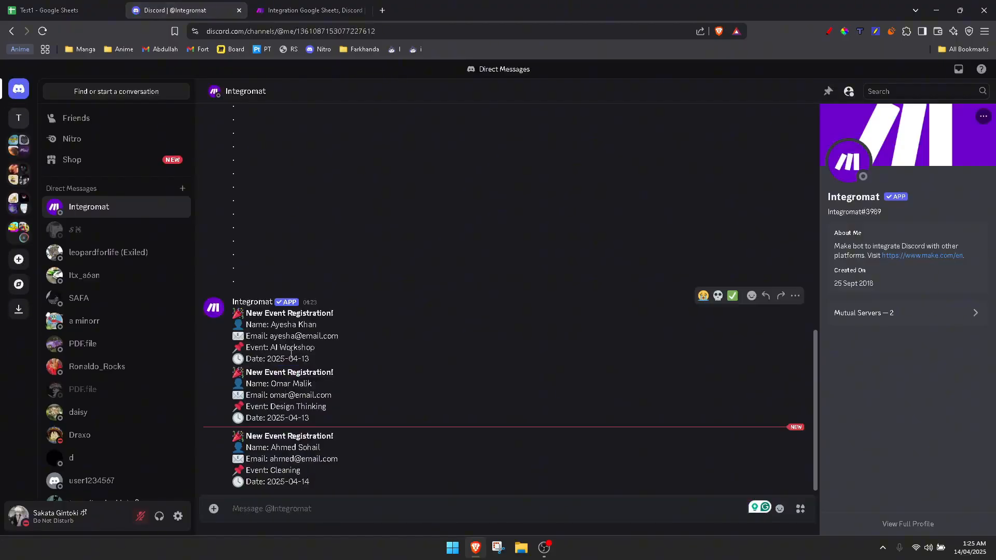
drag(341, 481, 248, 440)
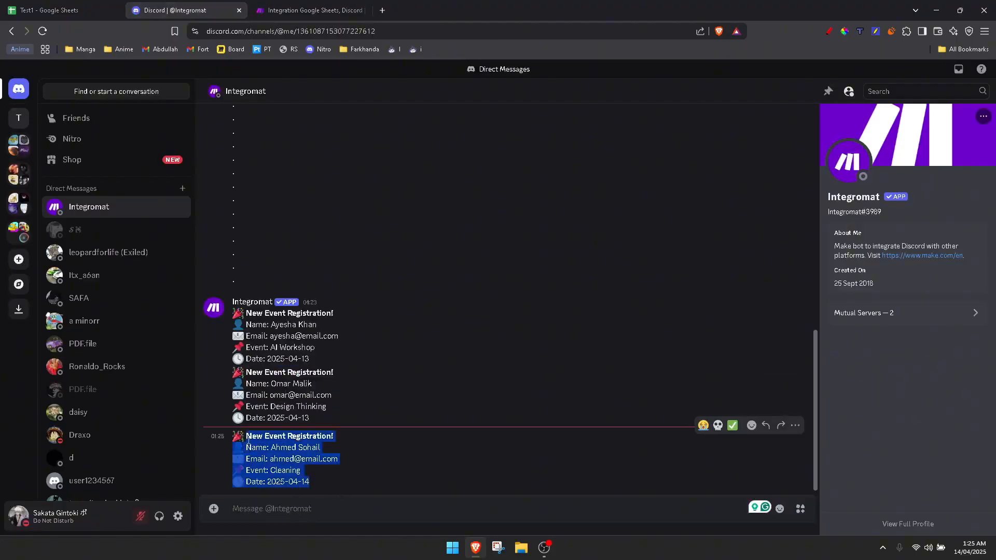
click(290, 470)
click(310, 11)
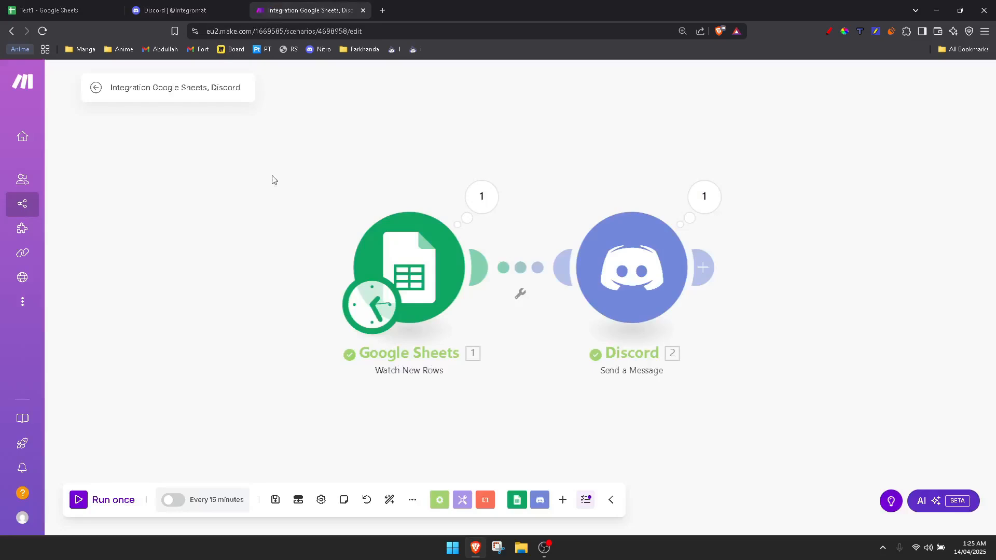